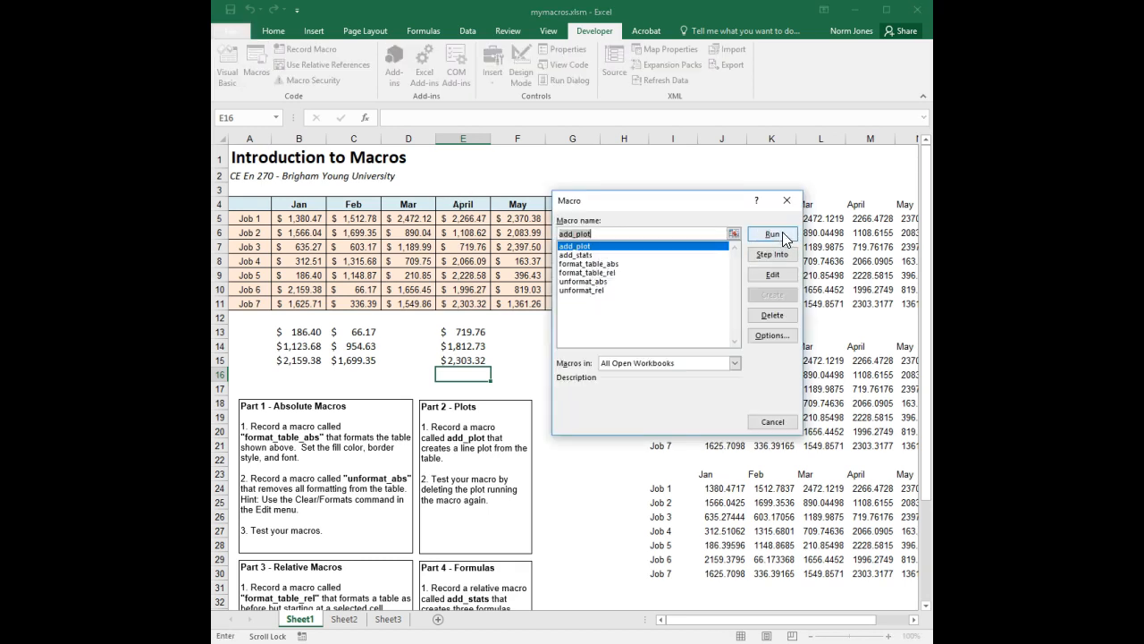
# - Close the macro list, look through the recorded macro code of Module1 in the Visual Basic editor, and return to the worksheet
pyautogui.click(773, 424)
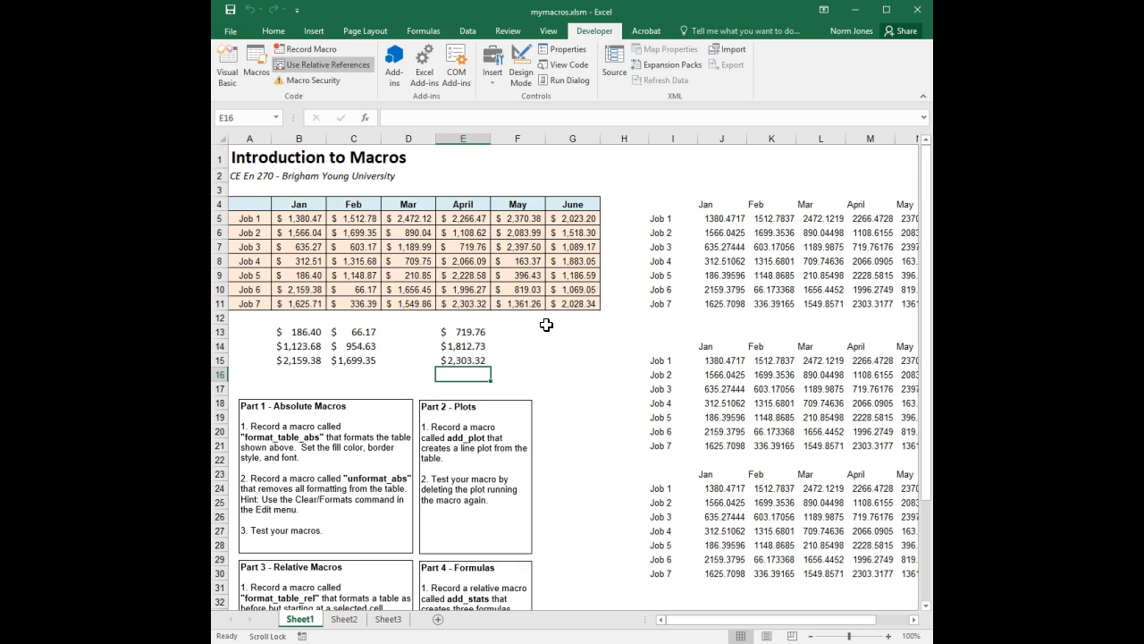
pyautogui.click(227, 69)
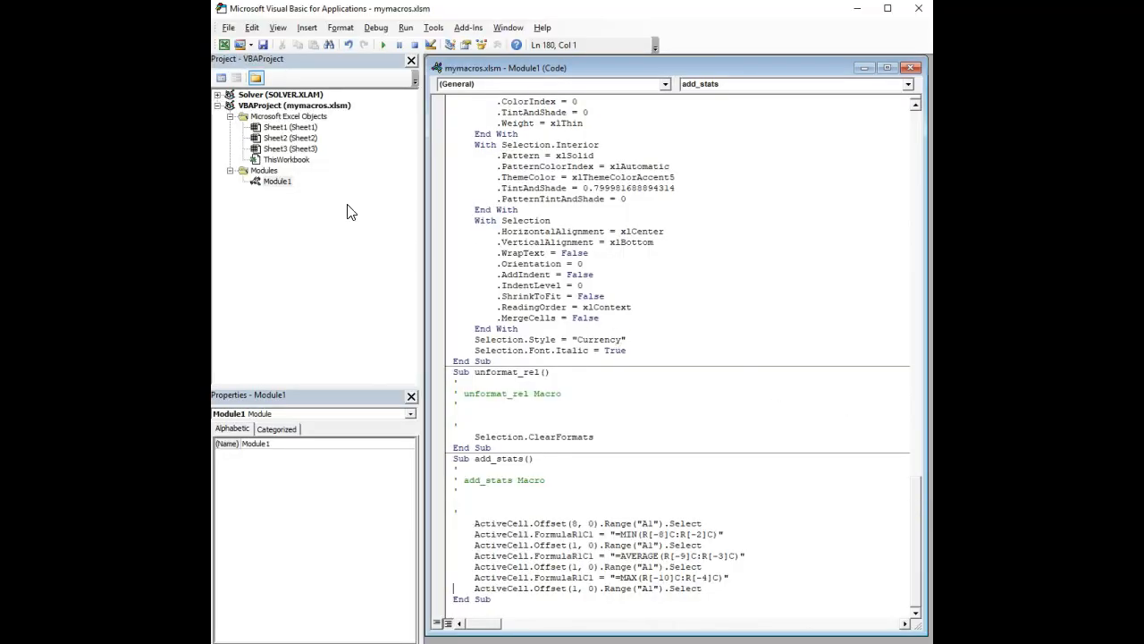
pyautogui.moveTo(913, 515); pyautogui.dragTo(908, 170)
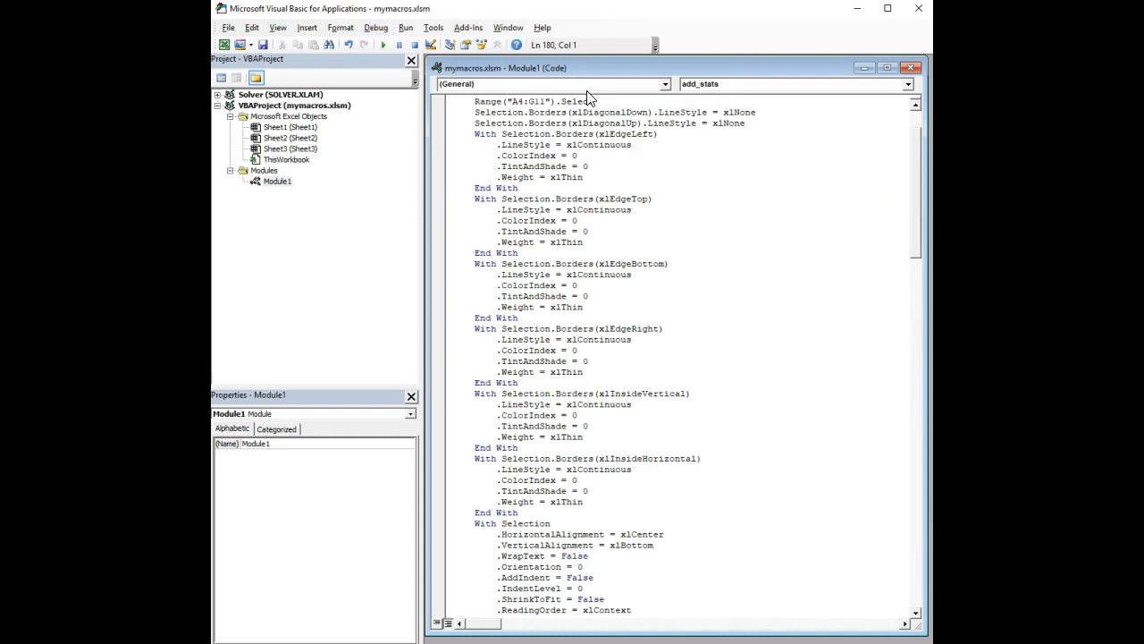
pyautogui.click(224, 44)
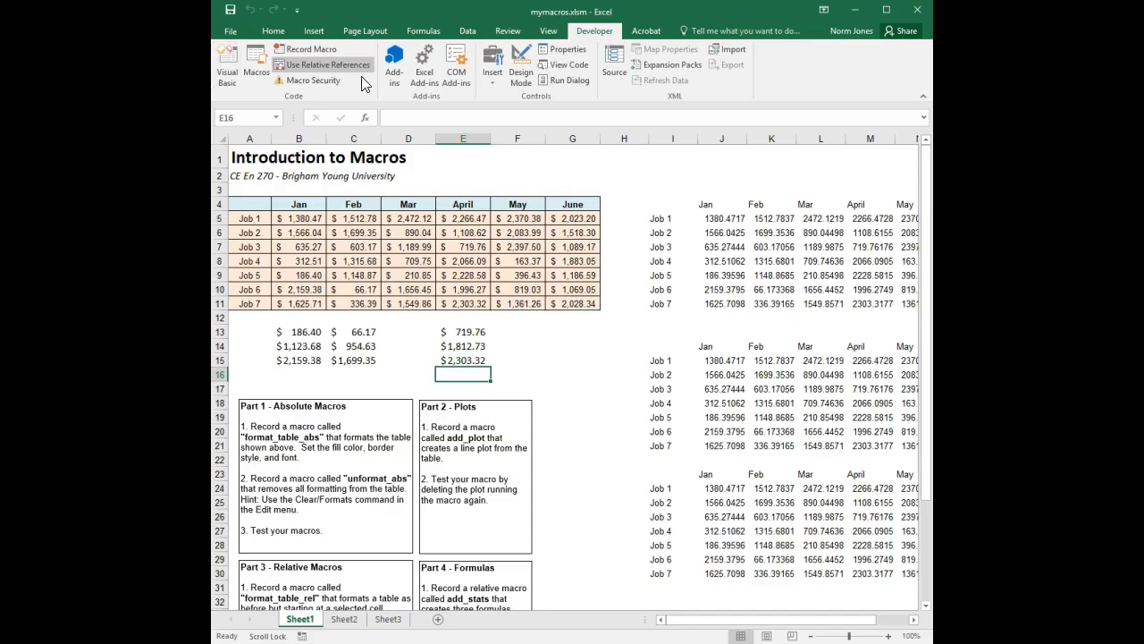
# - Check which storage locations are offered for a new macro recording, and cancel without recording
pyautogui.click(294, 51)
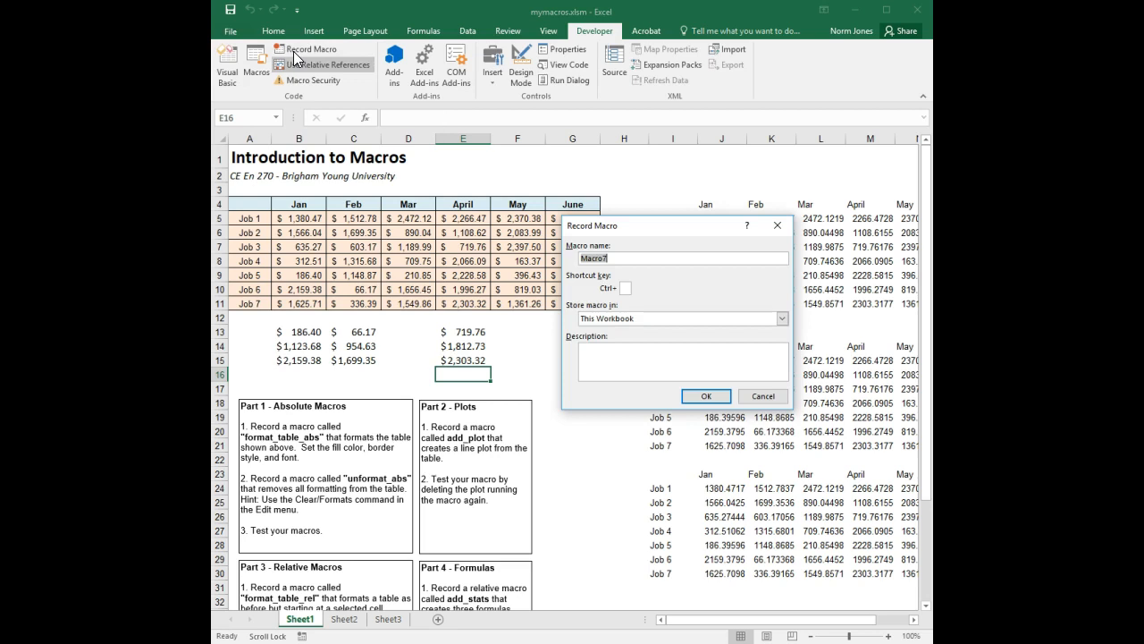
pyautogui.click(659, 319)
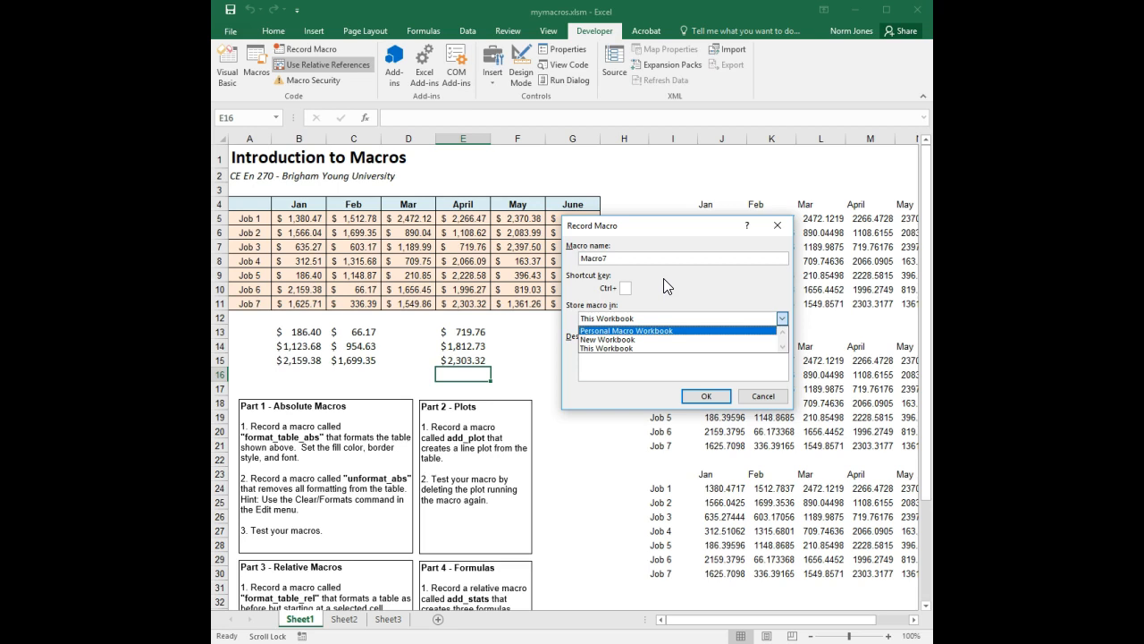
pyautogui.press('Escape')
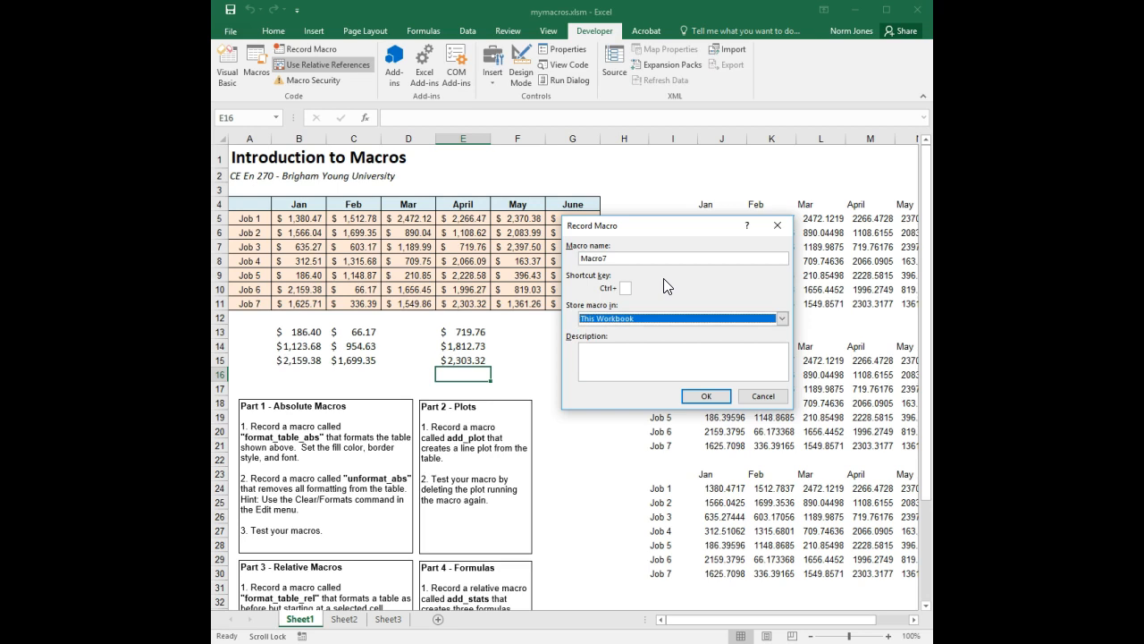
pyautogui.click(763, 399)
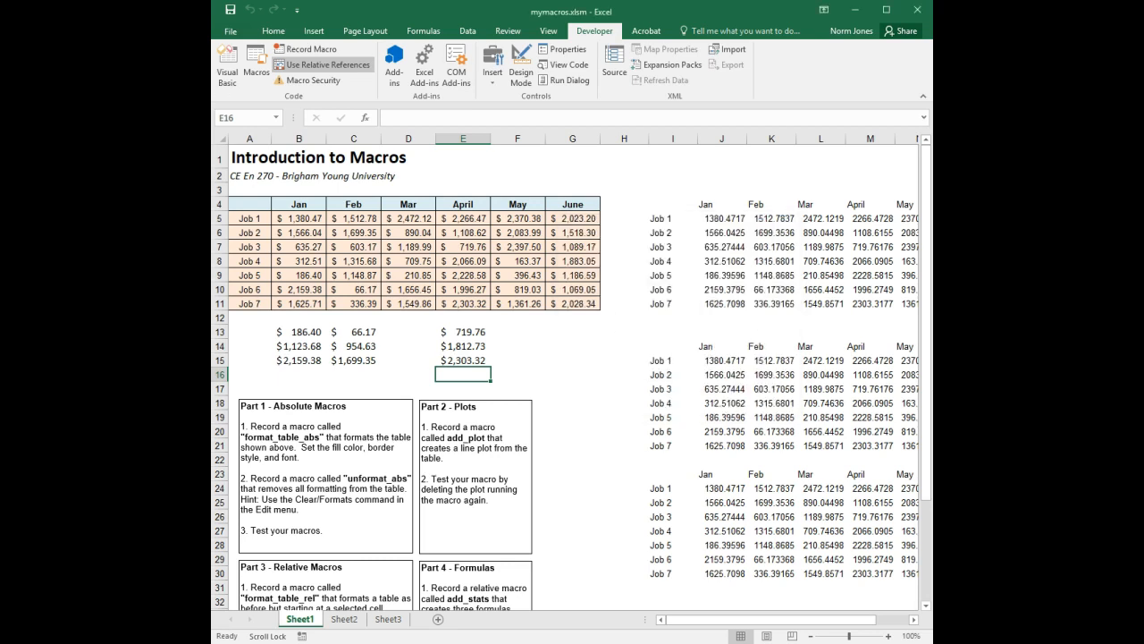
# - Examine the Module1 code in the Visual Basic editor, highlighting it from the start of format_table_abs into format_table_rel
pyautogui.click(230, 69)
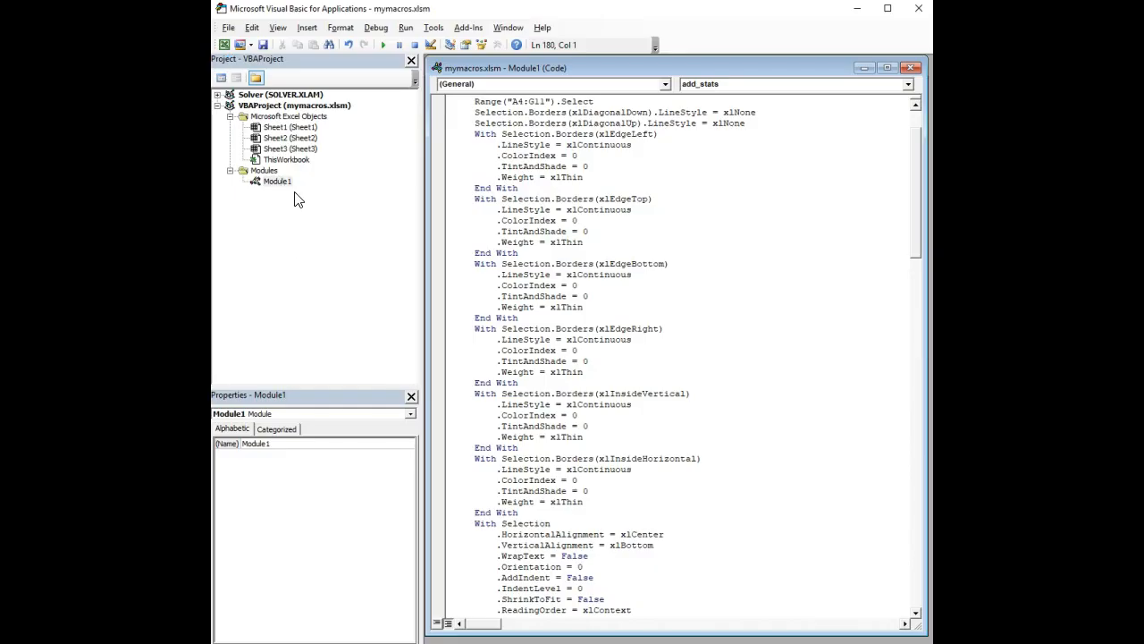
pyautogui.scroll(2, 604, 224)
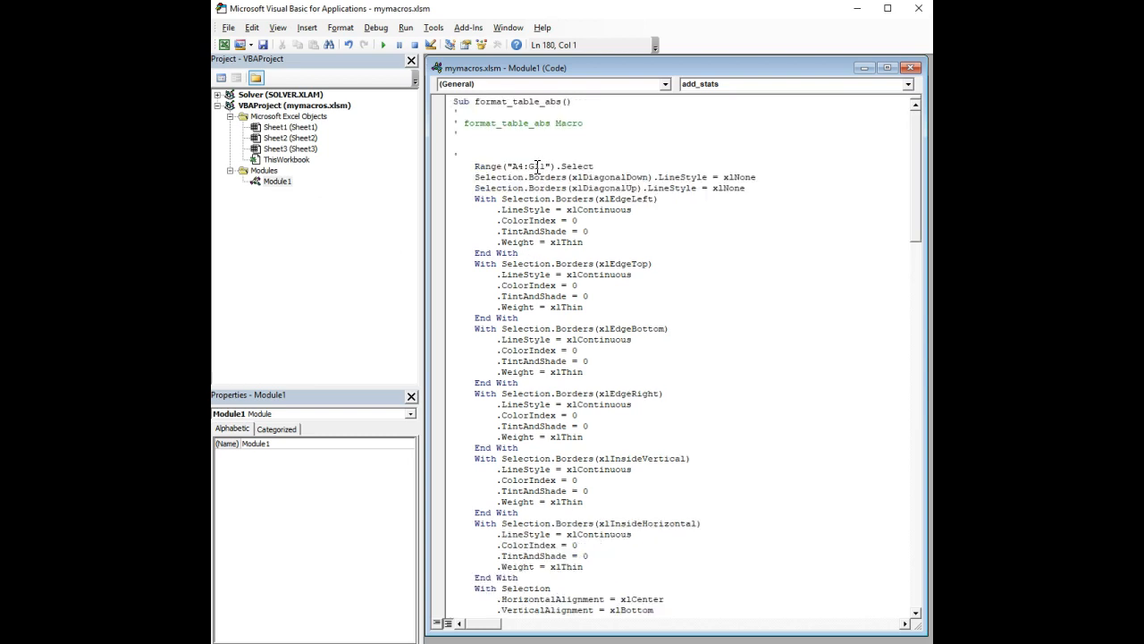
pyautogui.moveTo(454, 101); pyautogui.dragTo(691, 615)
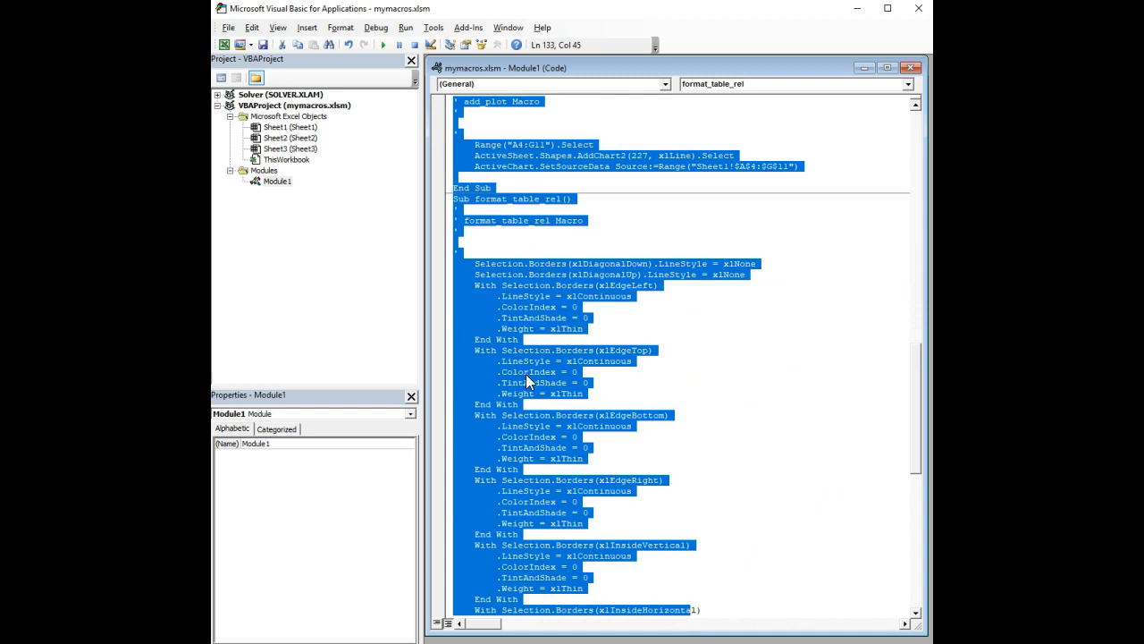
pyautogui.click(746, 317)
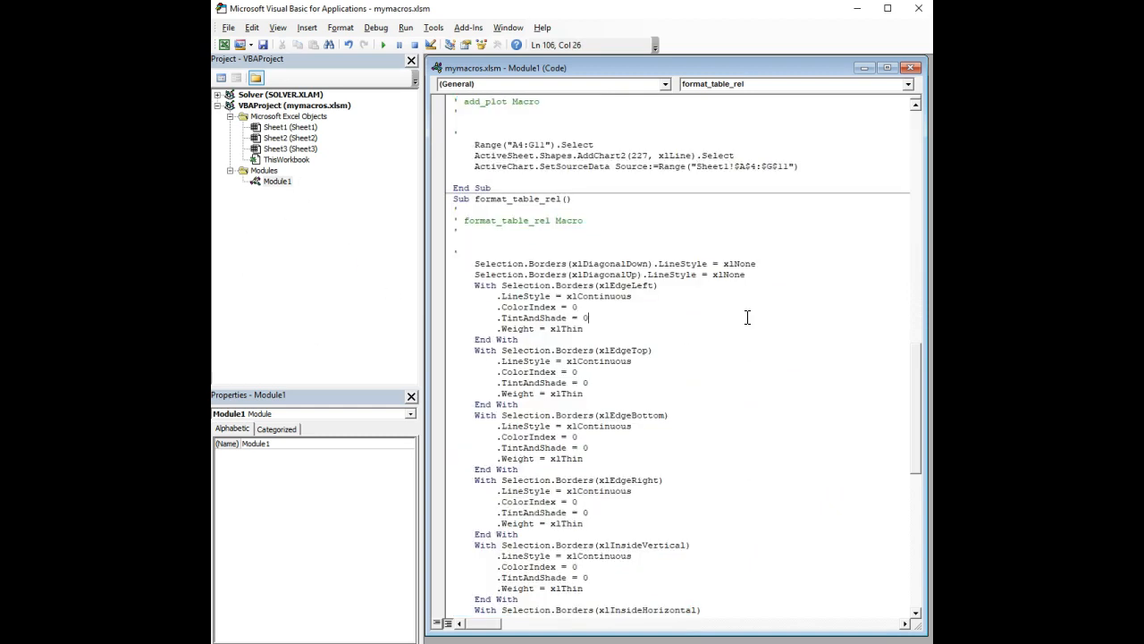
# - View the file export dialog for Module1 and close it without exporting
pyautogui.rightClick(279, 183)
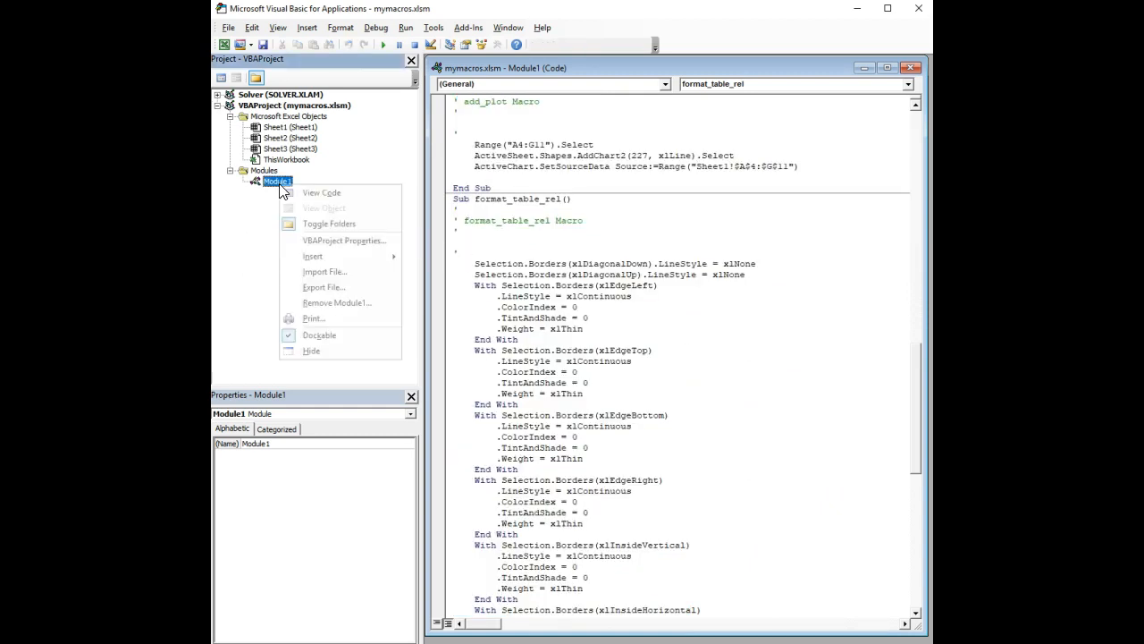
pyautogui.click(331, 286)
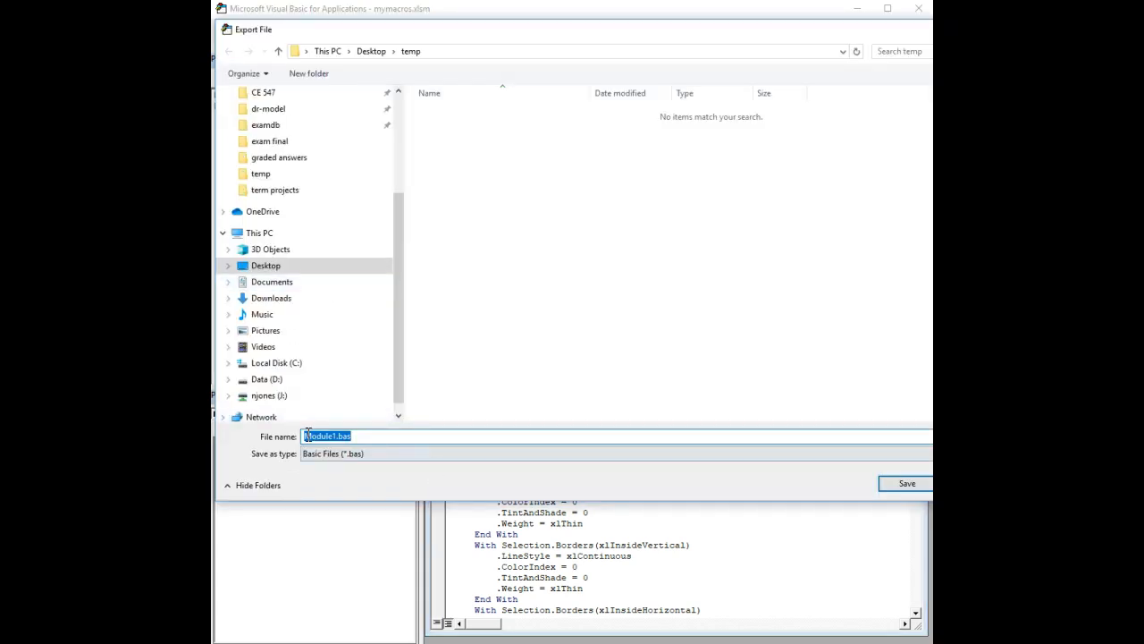
pyautogui.click(972, 483)
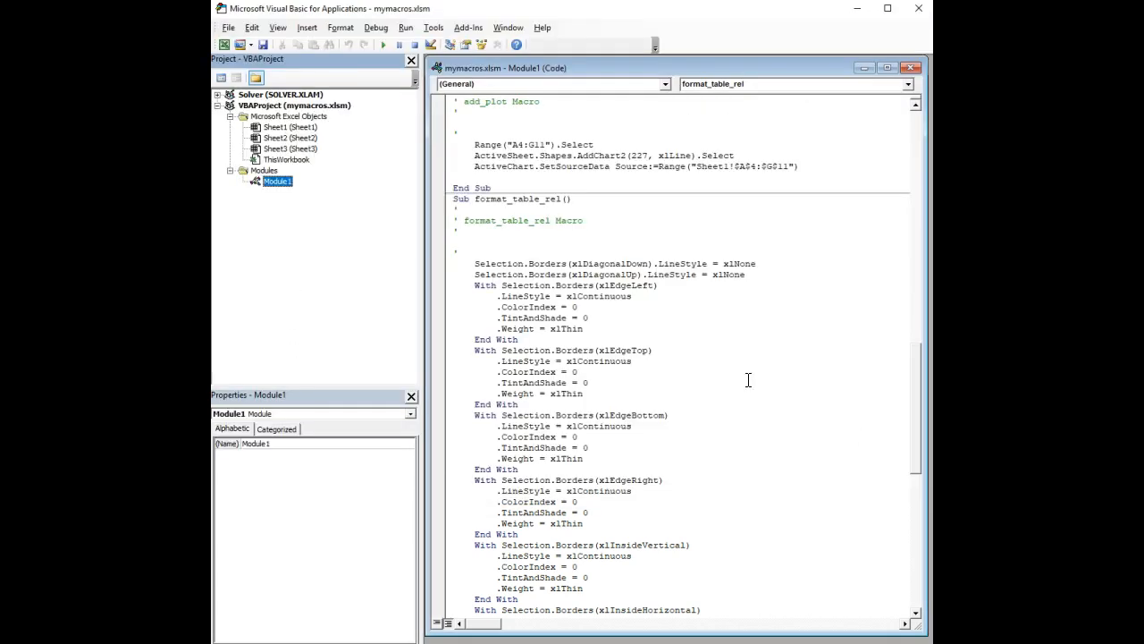
# - View the file import dialog for the project's Modules folder and cancel it
pyautogui.rightClick(266, 172)
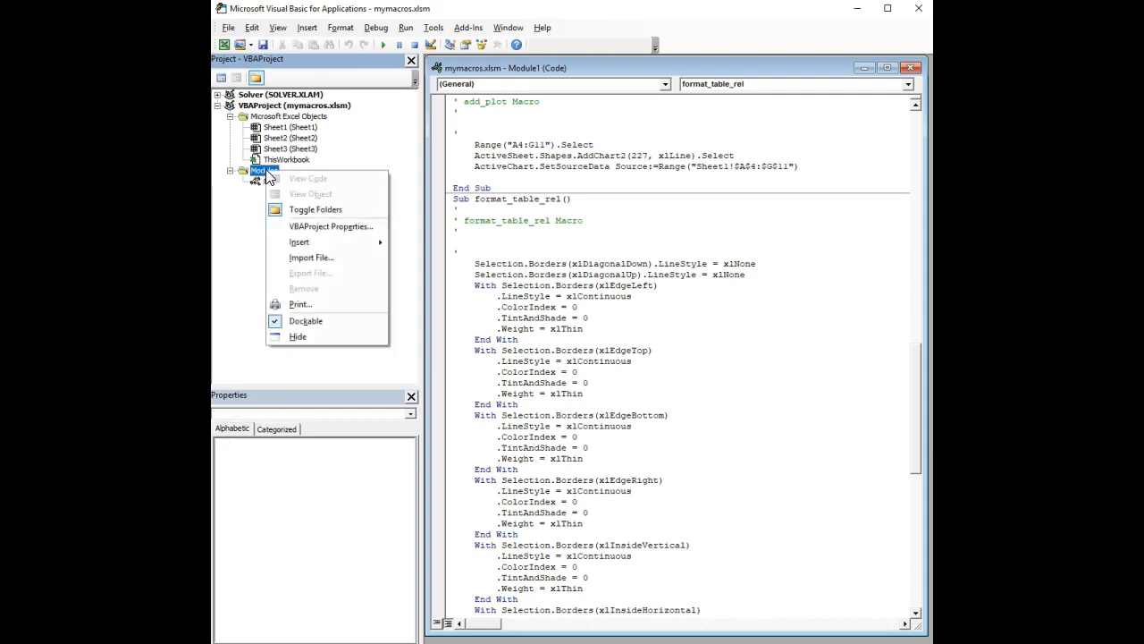
pyautogui.click(309, 257)
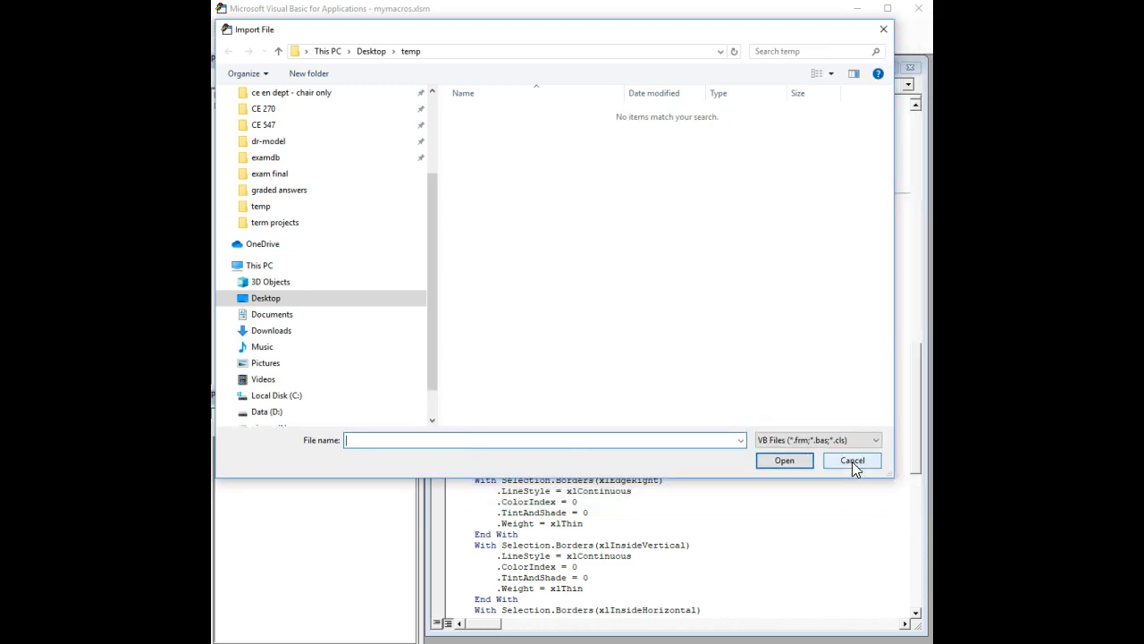
pyautogui.click(852, 462)
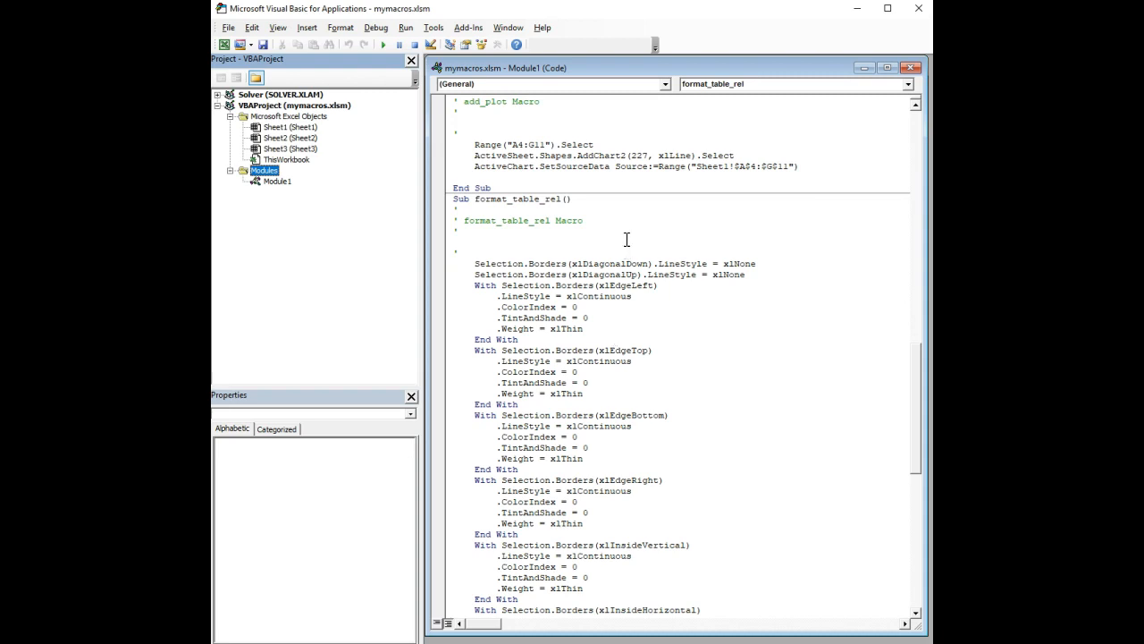
# - Return to the worksheet, review the list of available macros, and close the list without running any
pyautogui.click(223, 43)
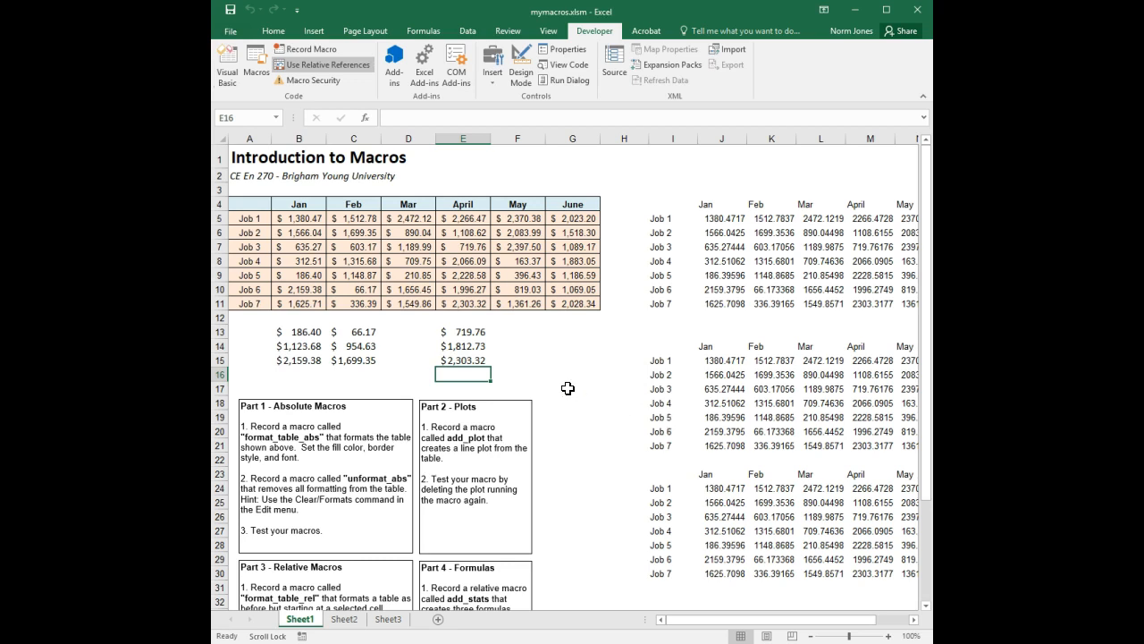
pyautogui.click(264, 65)
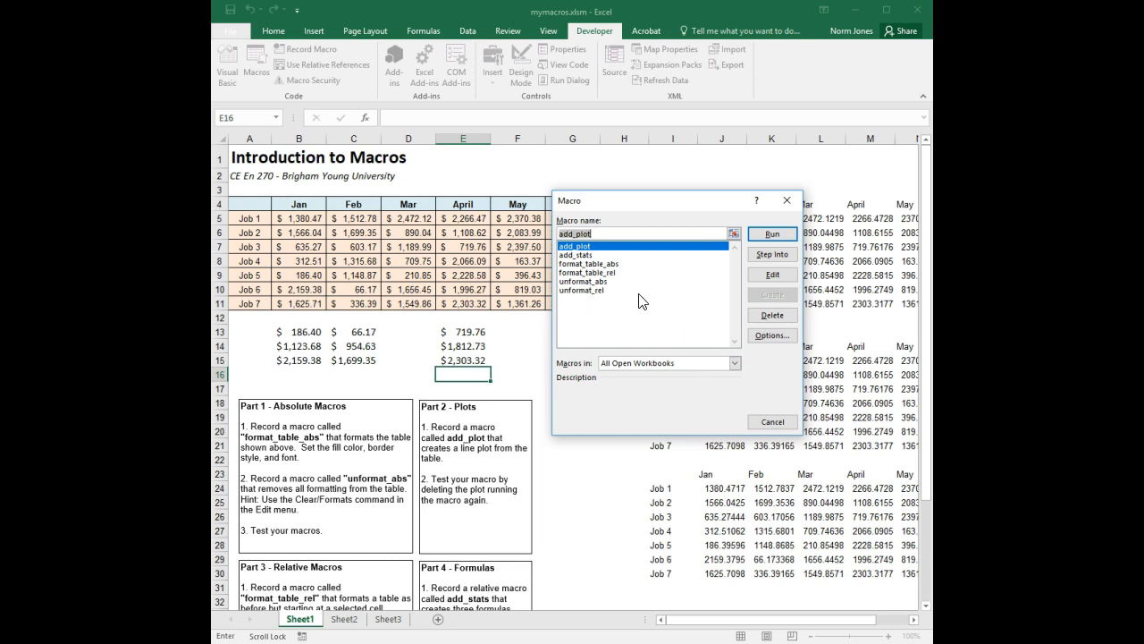
pyautogui.click(788, 203)
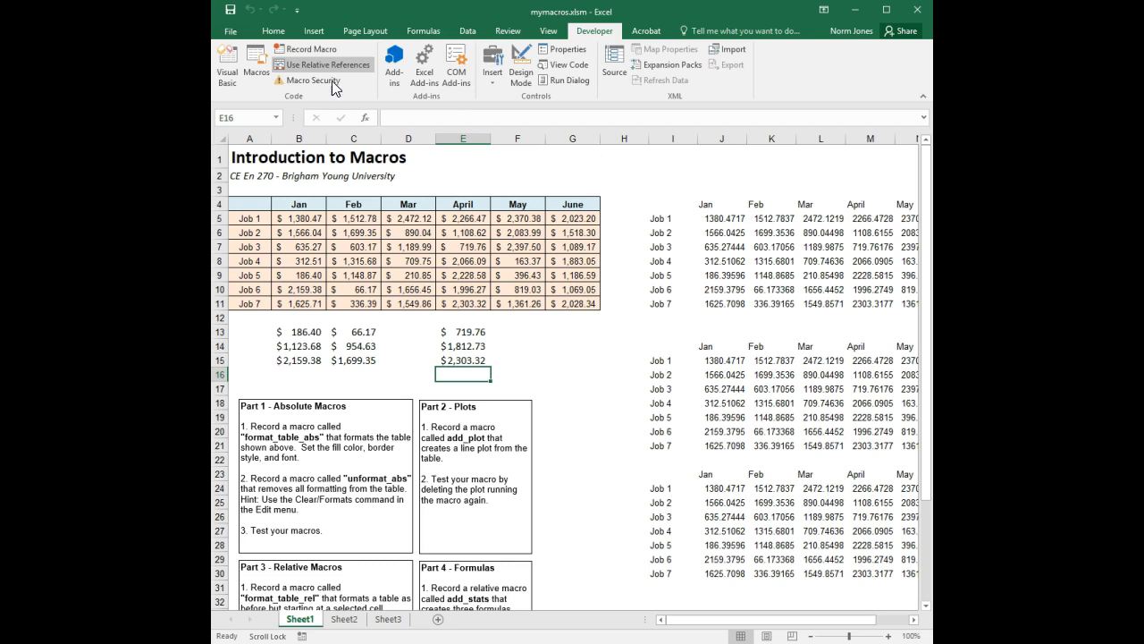
# - Add a new custom tab after the Developer tab in Excel's ribbon customization options
pyautogui.click(231, 32)
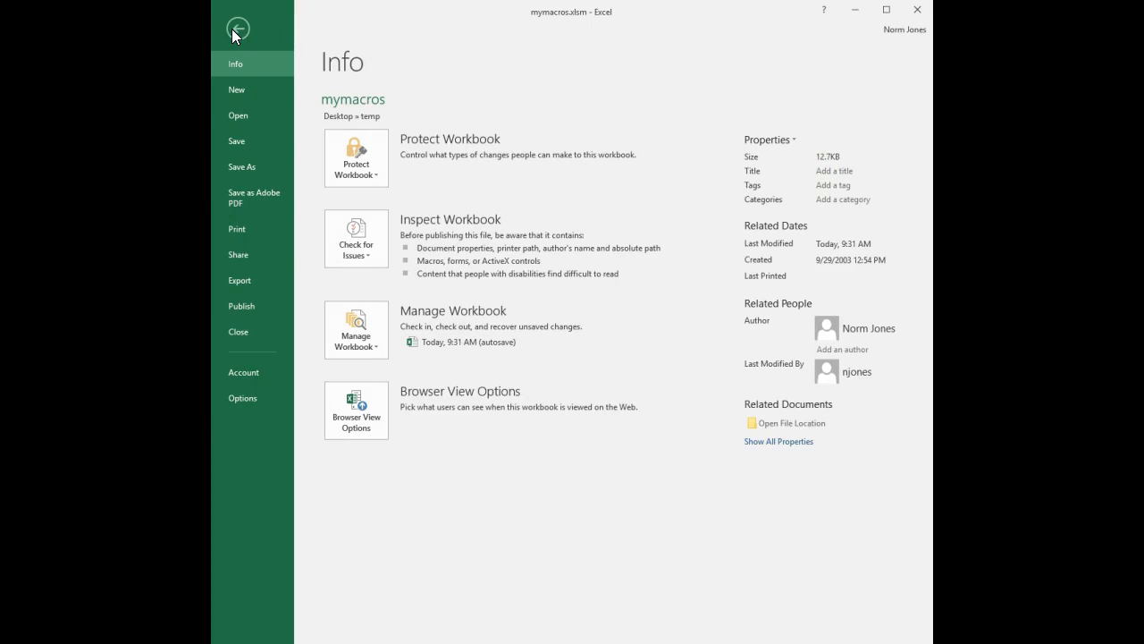
pyautogui.click(232, 28)
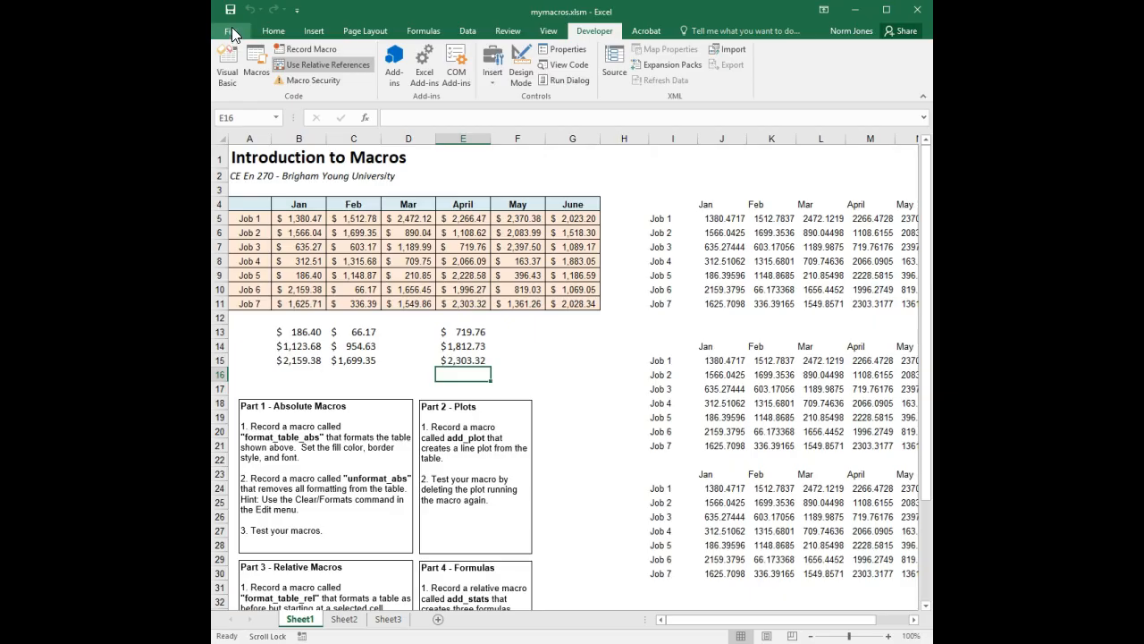
pyautogui.click(232, 26)
pyautogui.click(250, 394)
pyautogui.click(326, 223)
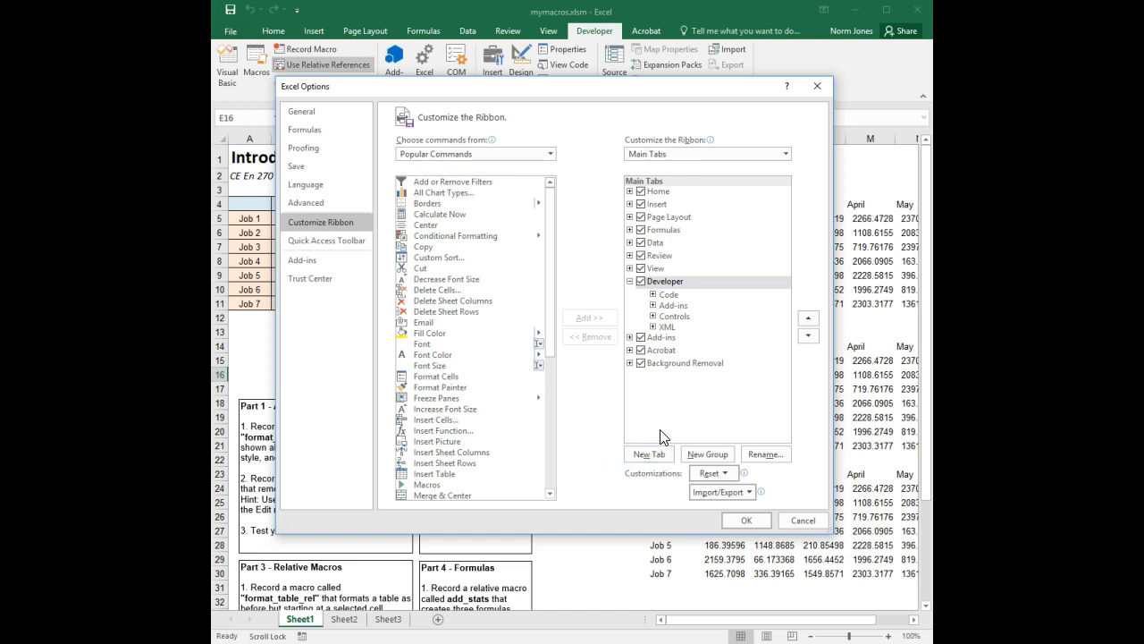
pyautogui.click(630, 281)
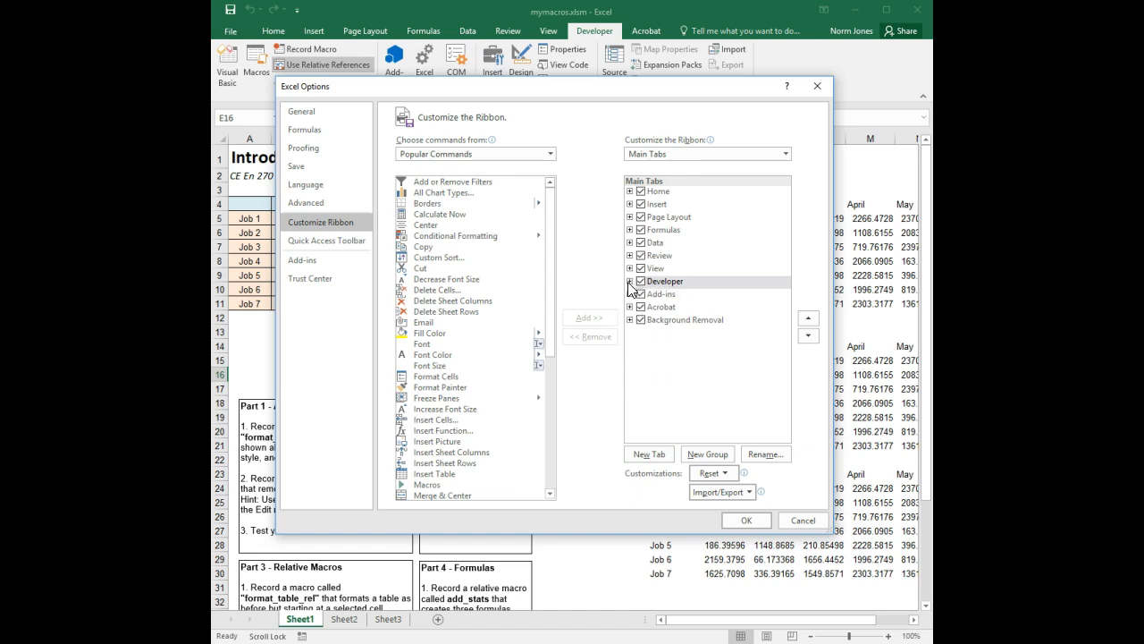
pyautogui.click(651, 456)
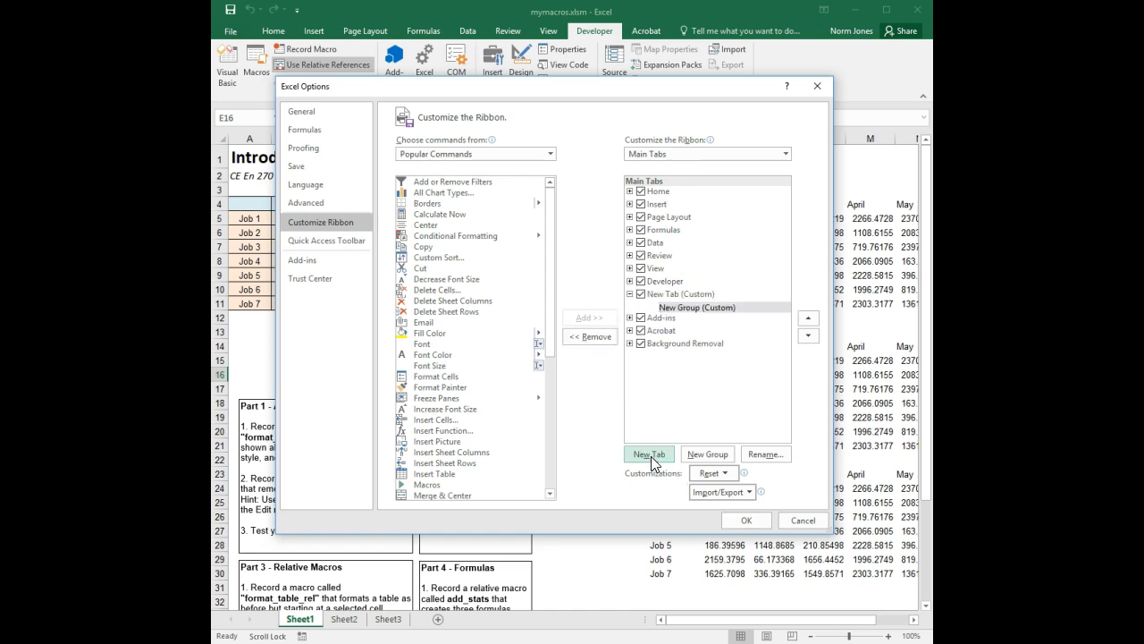
# - Rename the new custom ribbon tab as My Macros
pyautogui.click(666, 295)
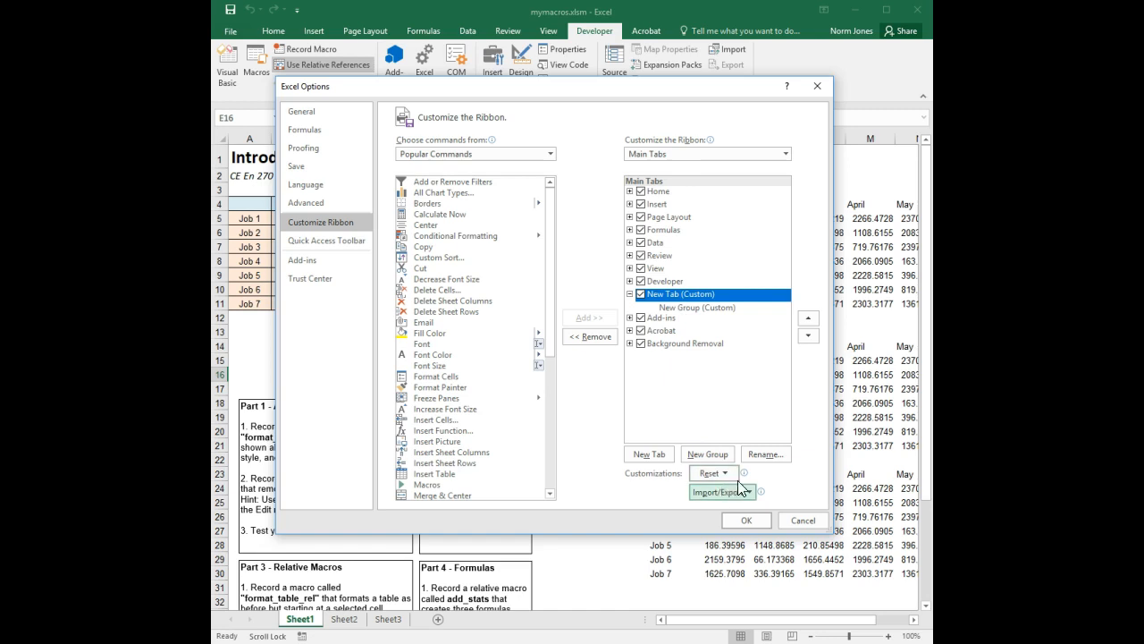
pyautogui.rightClick(677, 298)
pyautogui.click(711, 337)
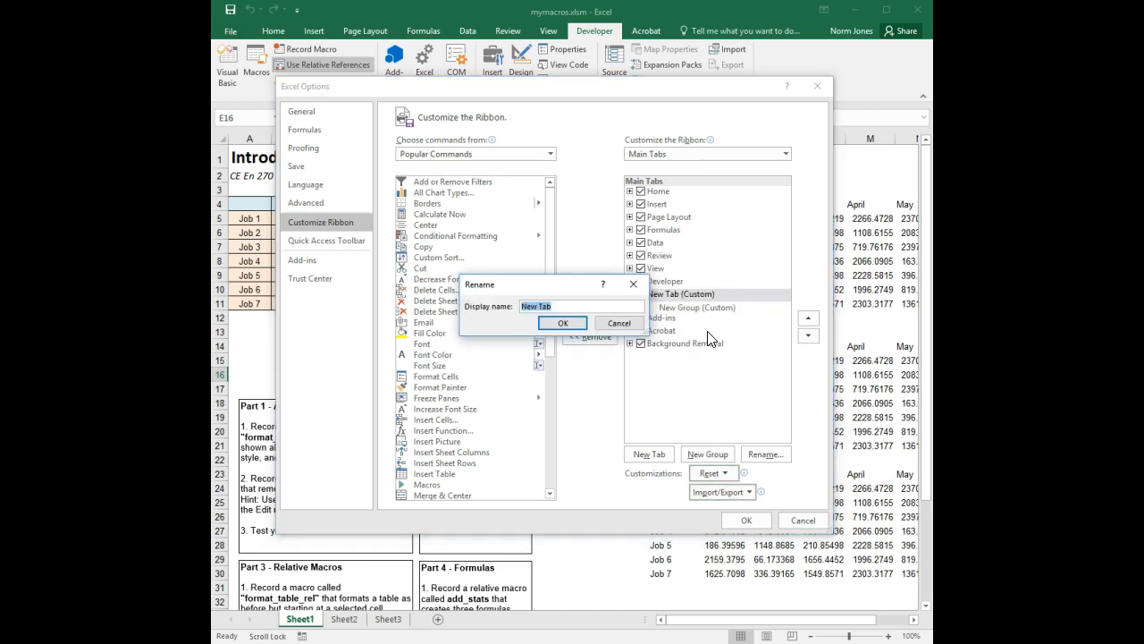
pyautogui.write('My Macros')
pyautogui.click(563, 324)
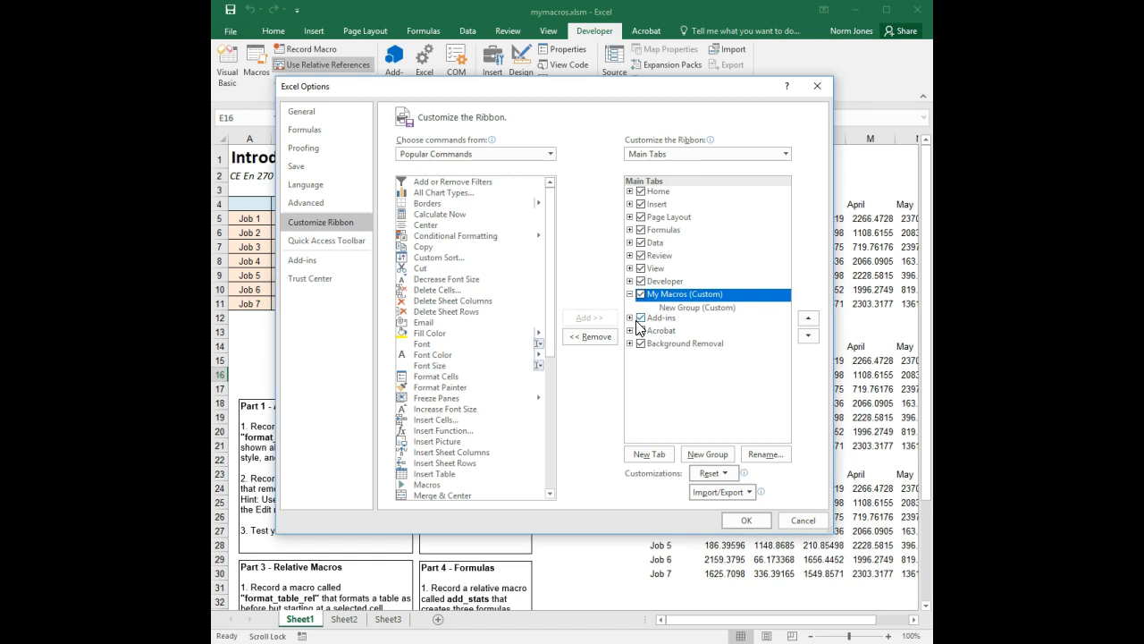
# - Rename the new group under the My Macros tab as Table Format
pyautogui.click(682, 307)
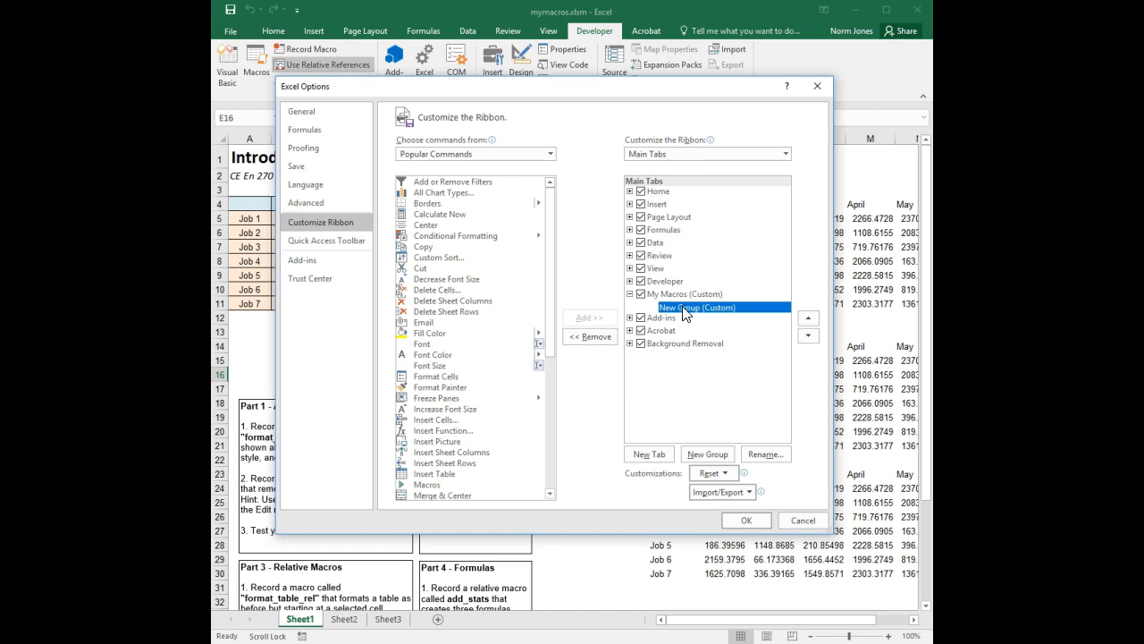
pyautogui.rightClick(685, 309)
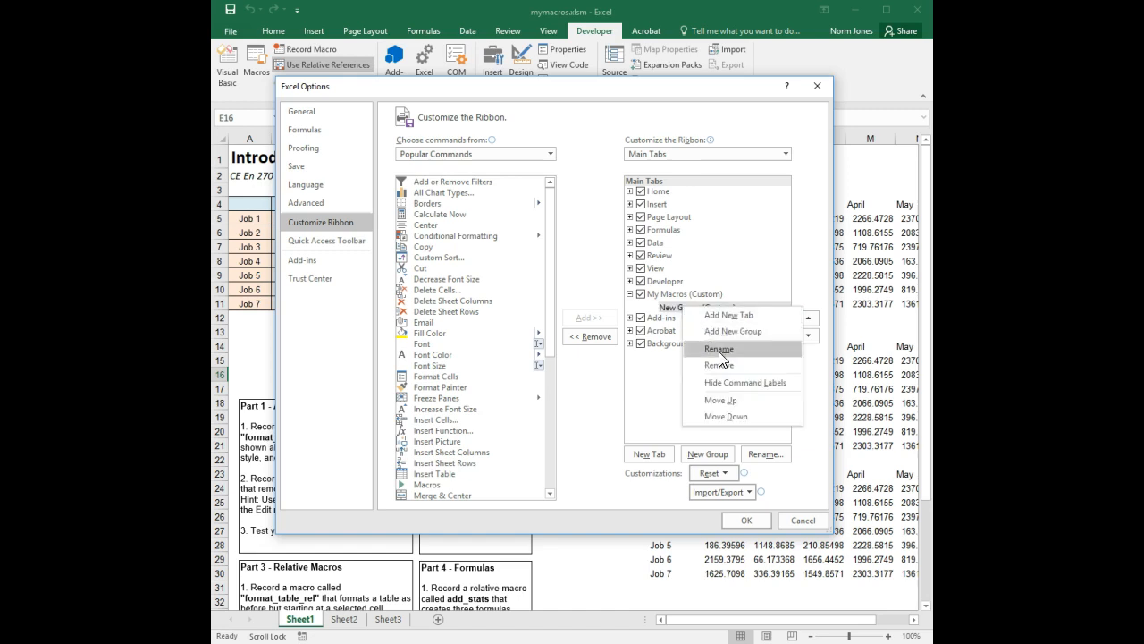
pyautogui.click(721, 351)
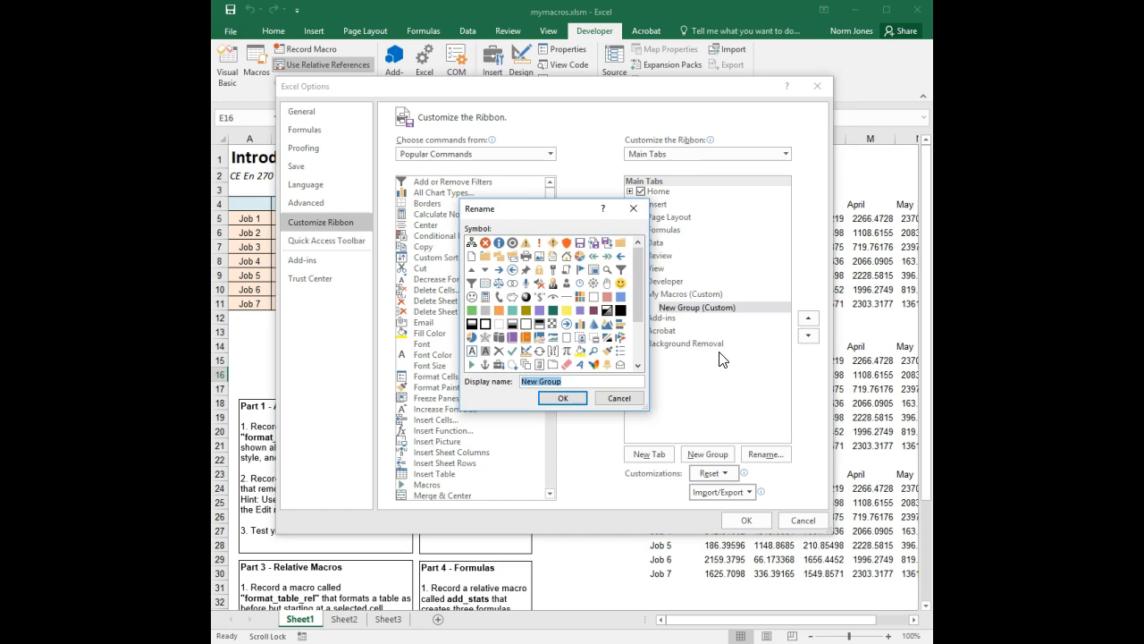
pyautogui.write('Table Format')
pyautogui.click(560, 399)
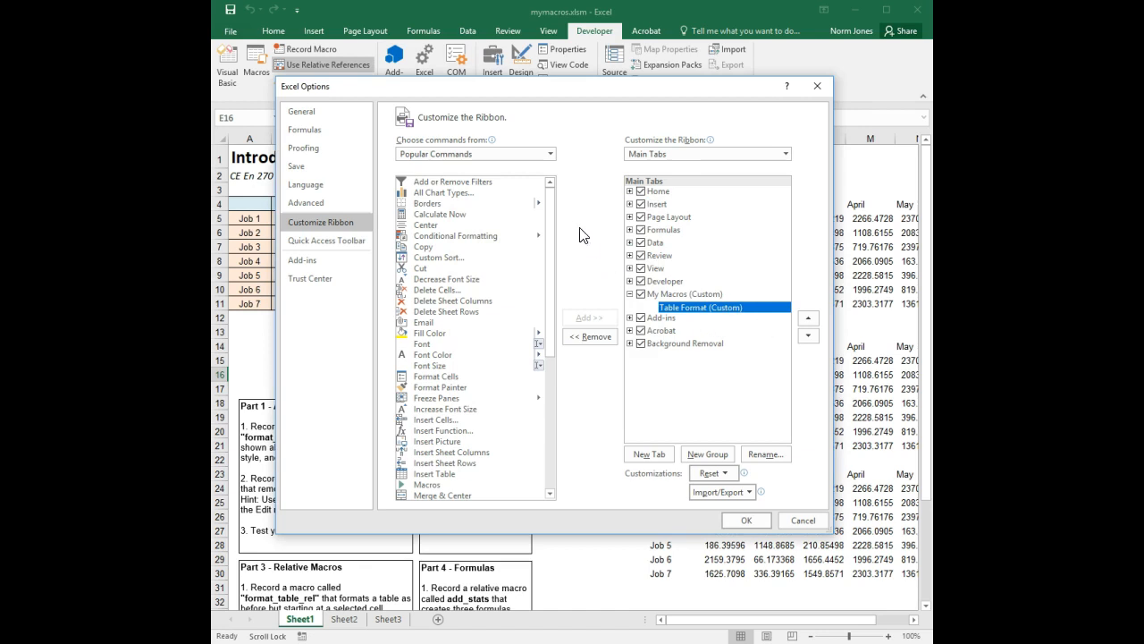
# - Add the macros format_table_abs, unformat_abs, format_table_rel and unformat_rel, in that order, to the Table Format group
pyautogui.click(487, 154)
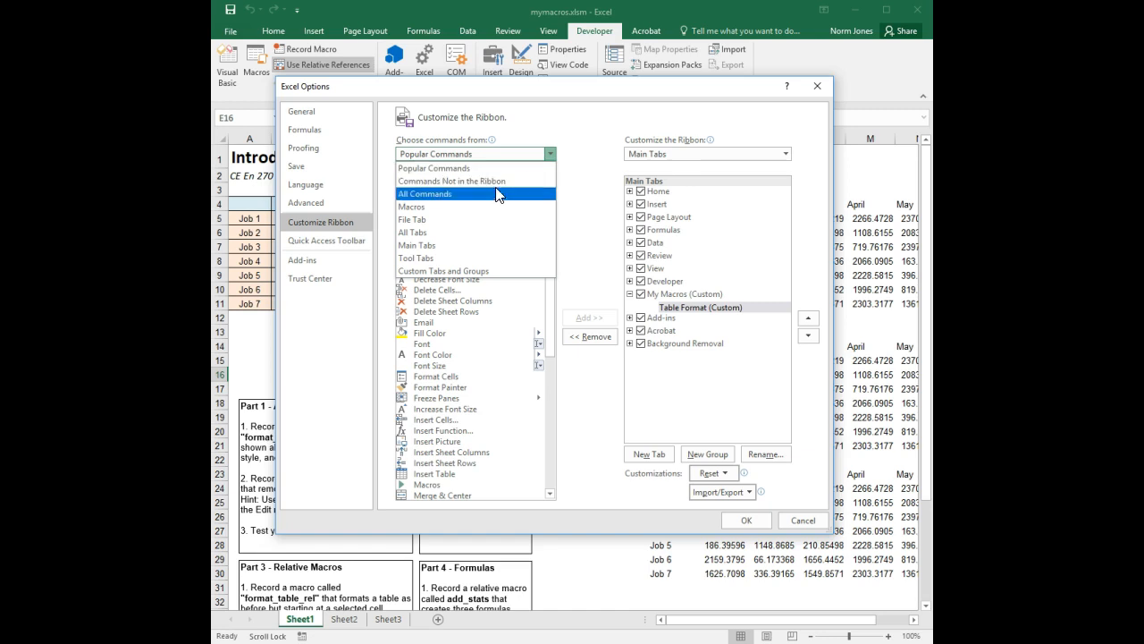
pyautogui.click(464, 208)
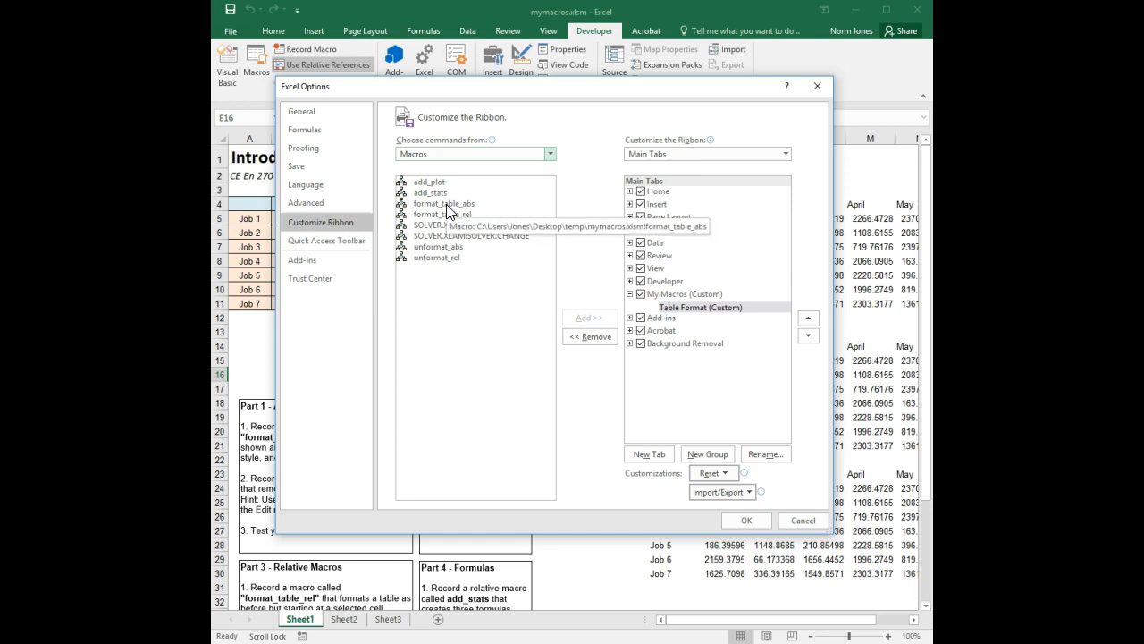
pyautogui.moveTo(440, 209); pyautogui.dragTo(688, 317)
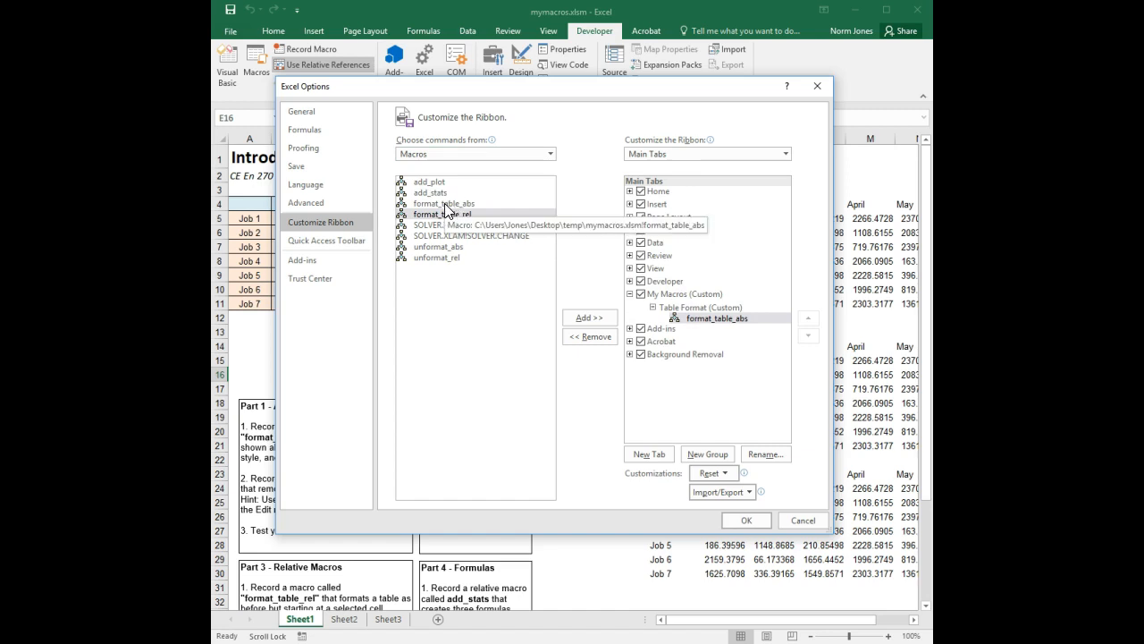
pyautogui.moveTo(443, 215); pyautogui.dragTo(689, 329)
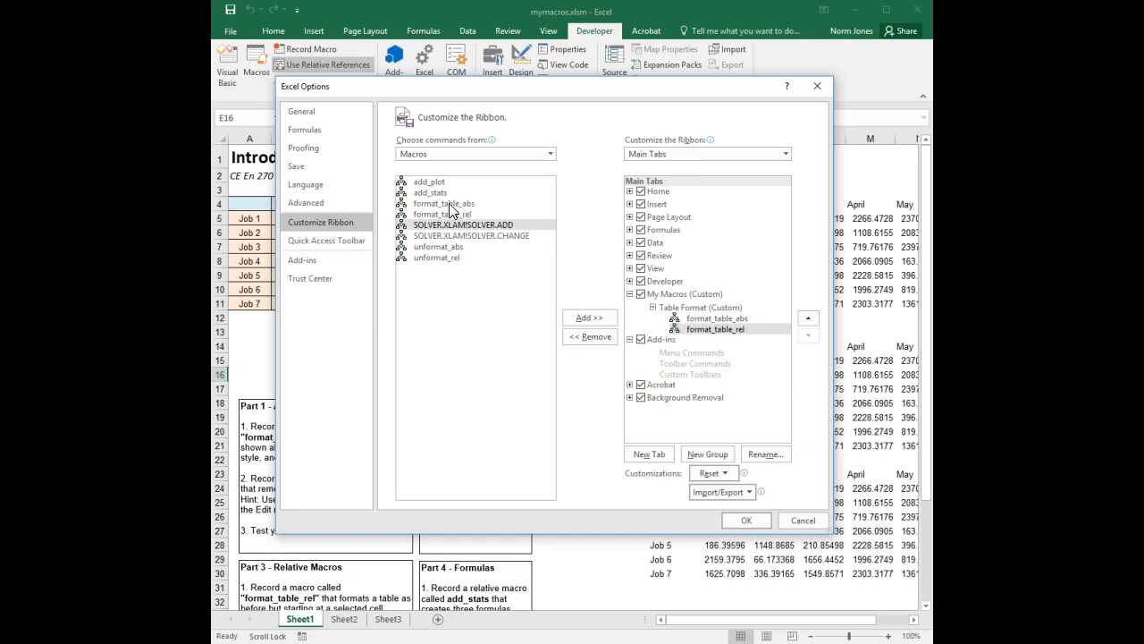
pyautogui.moveTo(436, 248); pyautogui.dragTo(731, 329)
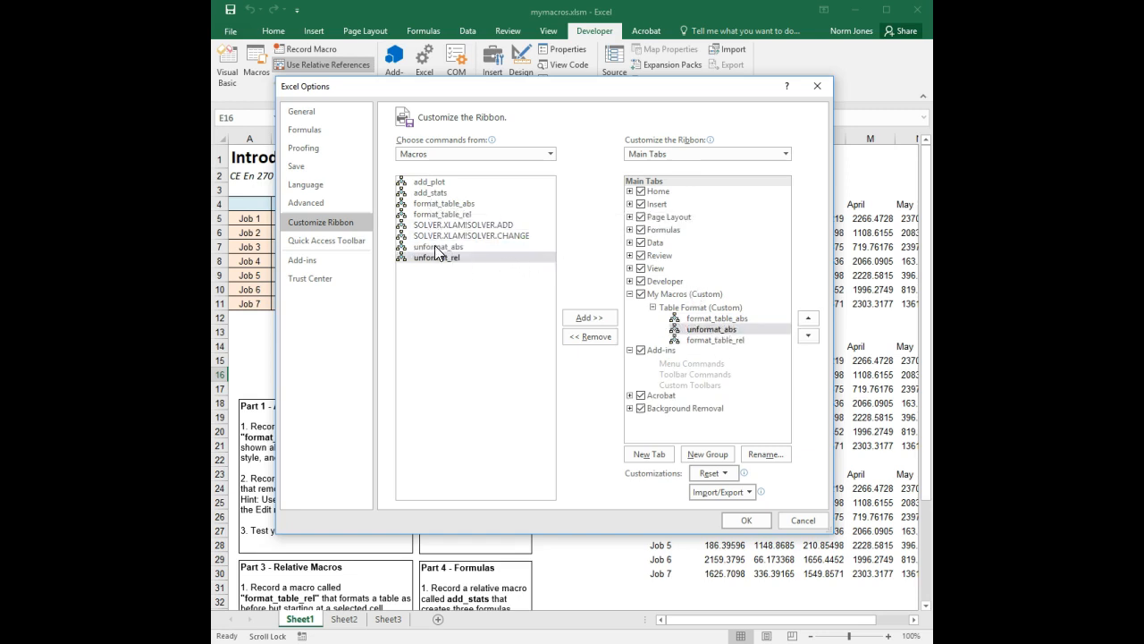
pyautogui.moveTo(438, 257); pyautogui.dragTo(714, 349)
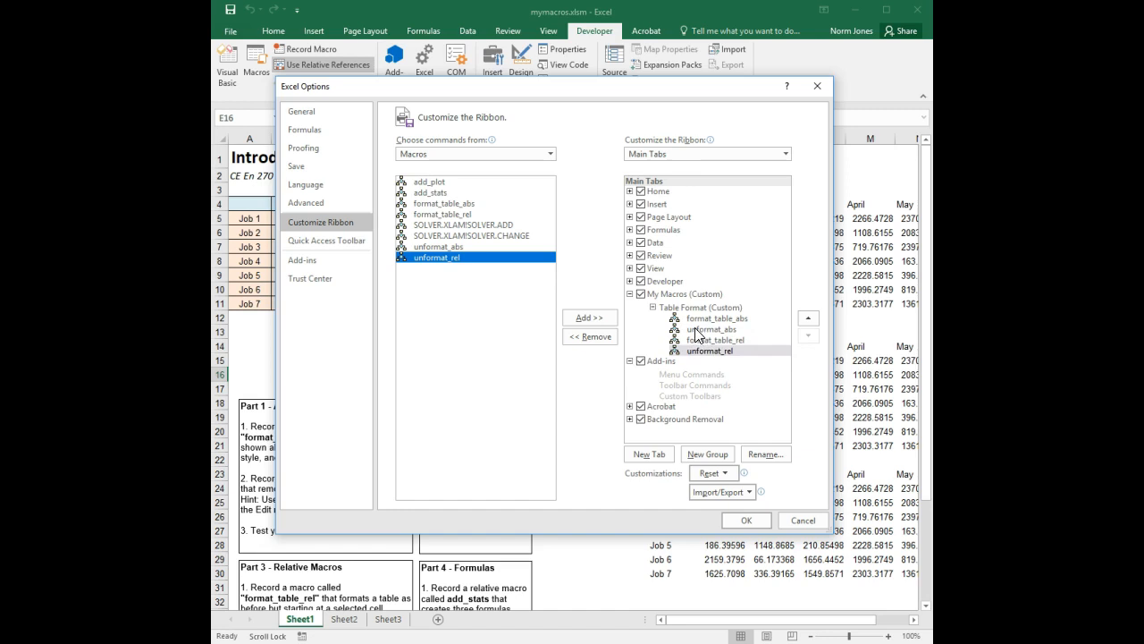
# - Add a second group under the My Macros tab, named Misc, with a symbol chosen for it
pyautogui.click(660, 295)
pyautogui.rightClick(660, 298)
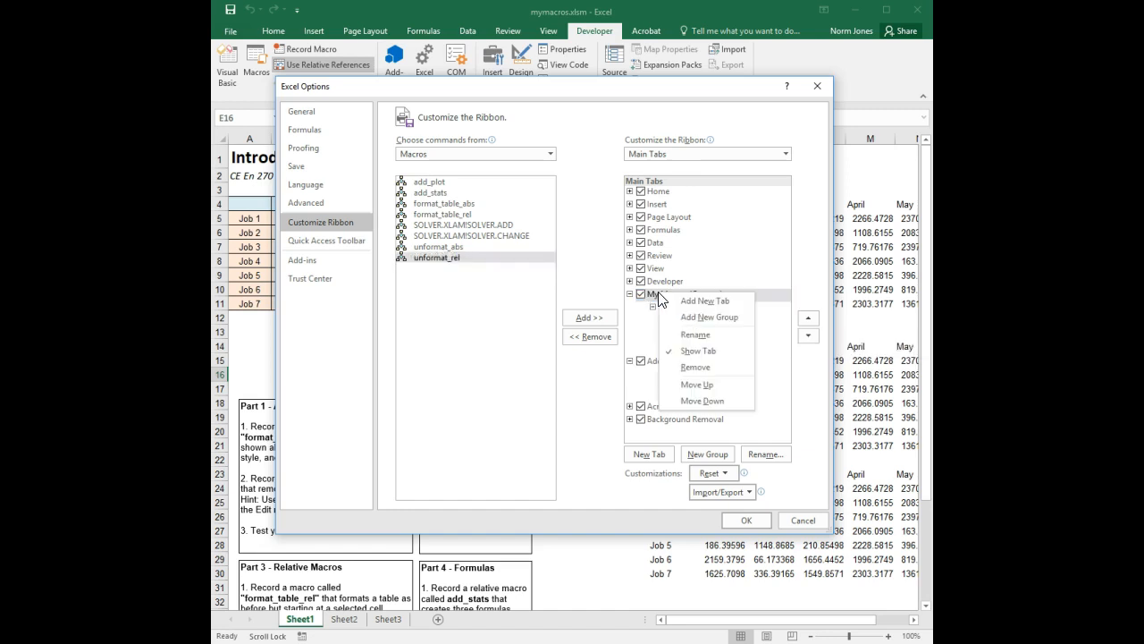
pyautogui.click(713, 324)
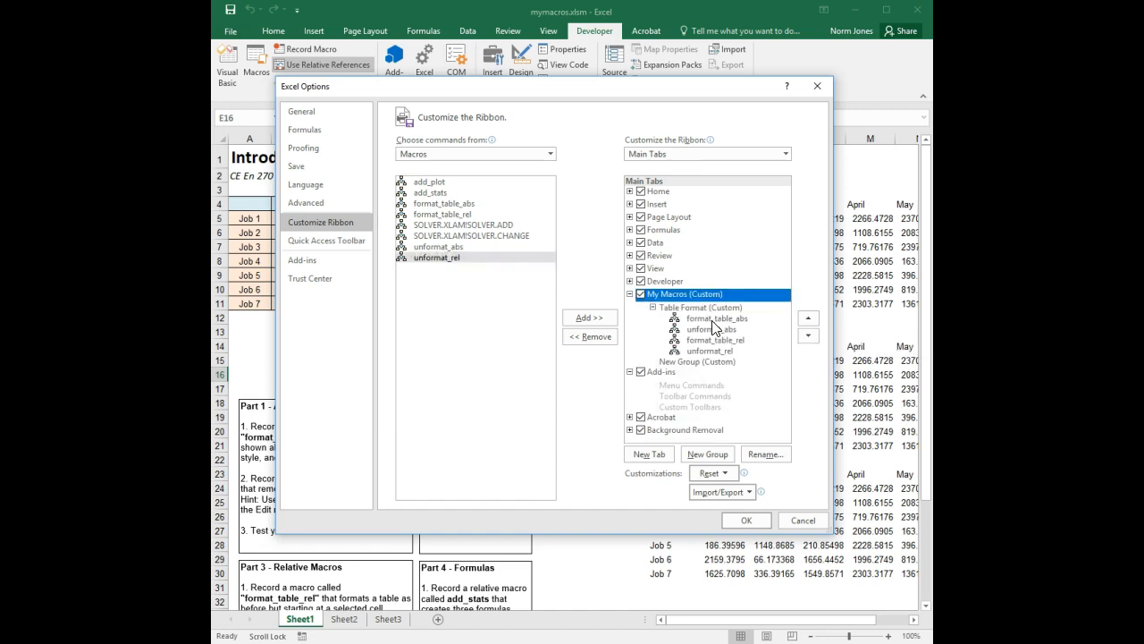
pyautogui.rightClick(704, 361)
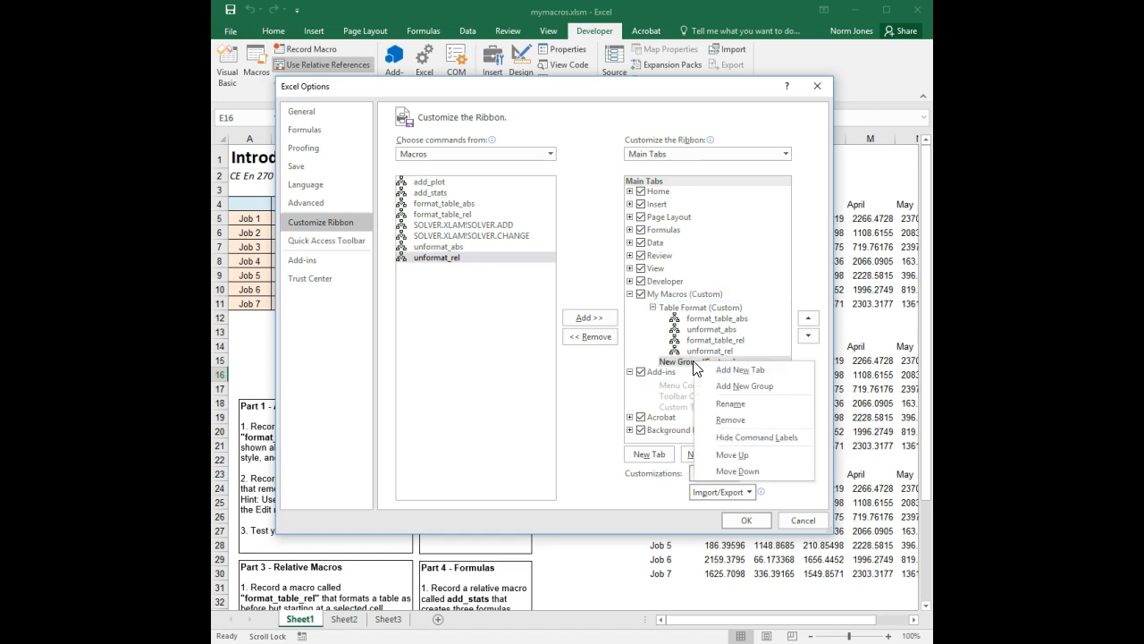
pyautogui.click(730, 404)
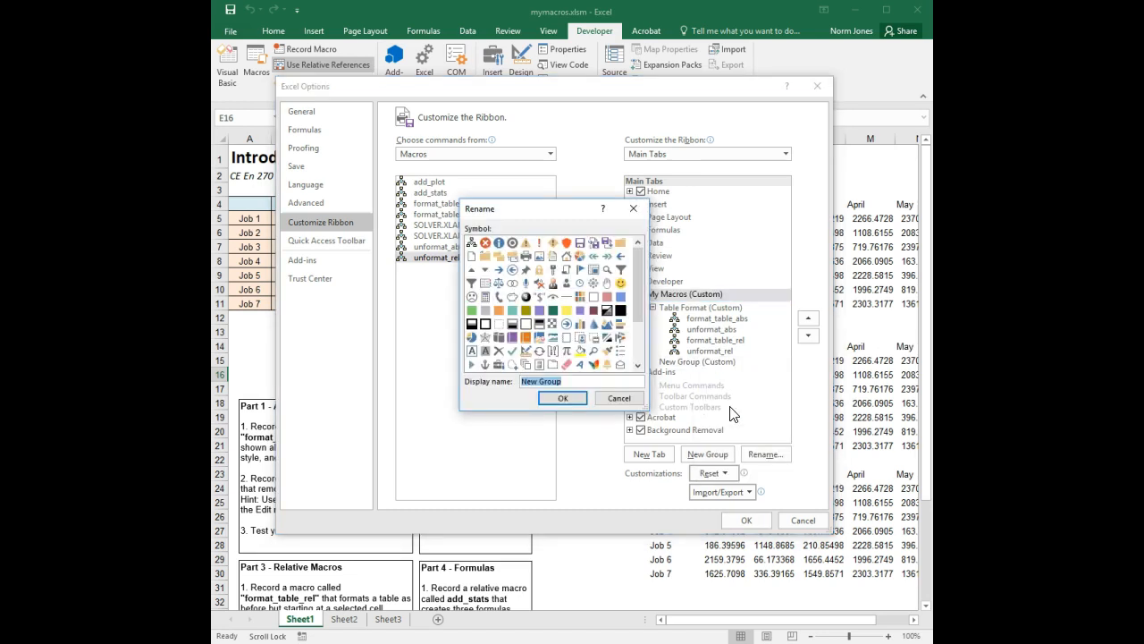
pyautogui.write('Misc')
pyautogui.click(581, 257)
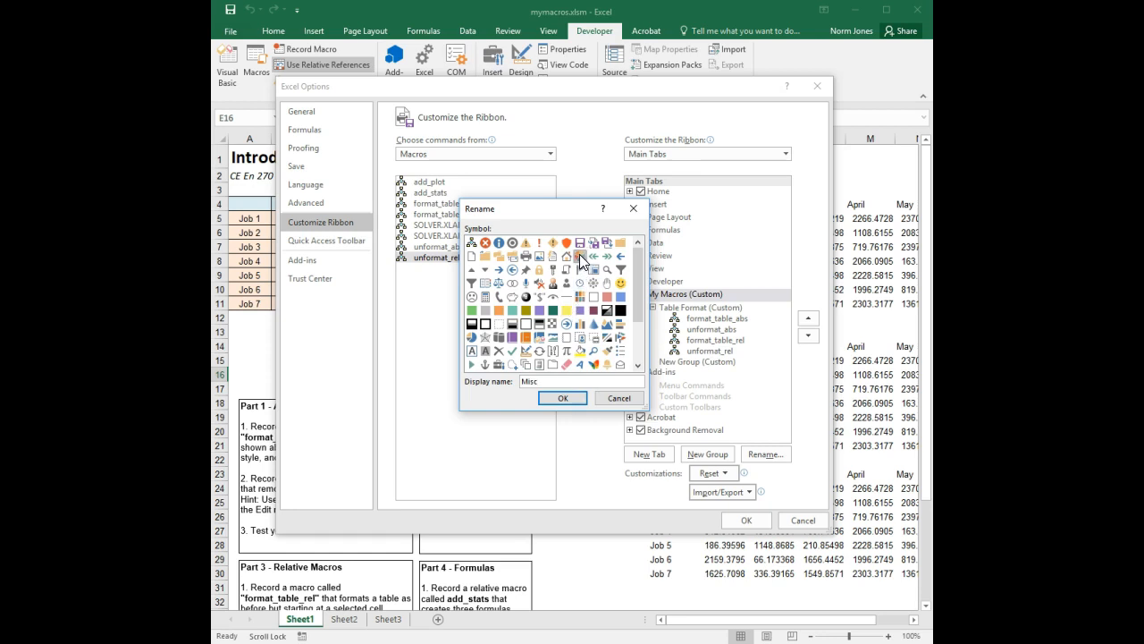
pyautogui.click(564, 398)
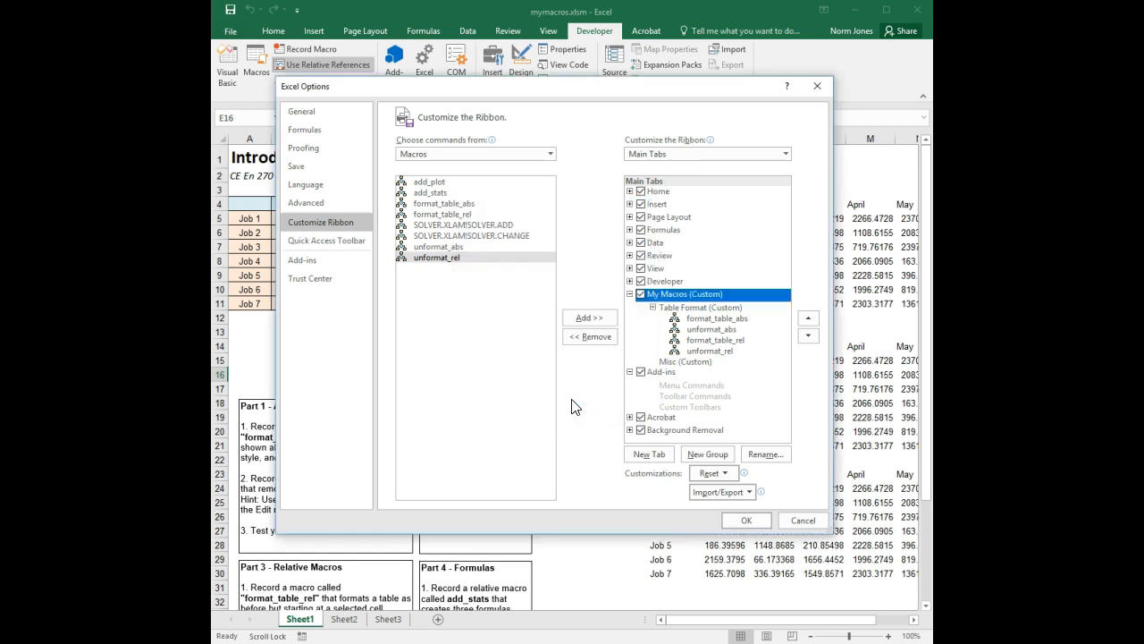
# - Add the add_plot and add_stats macros to the Misc group
pyautogui.rightClick(678, 363)
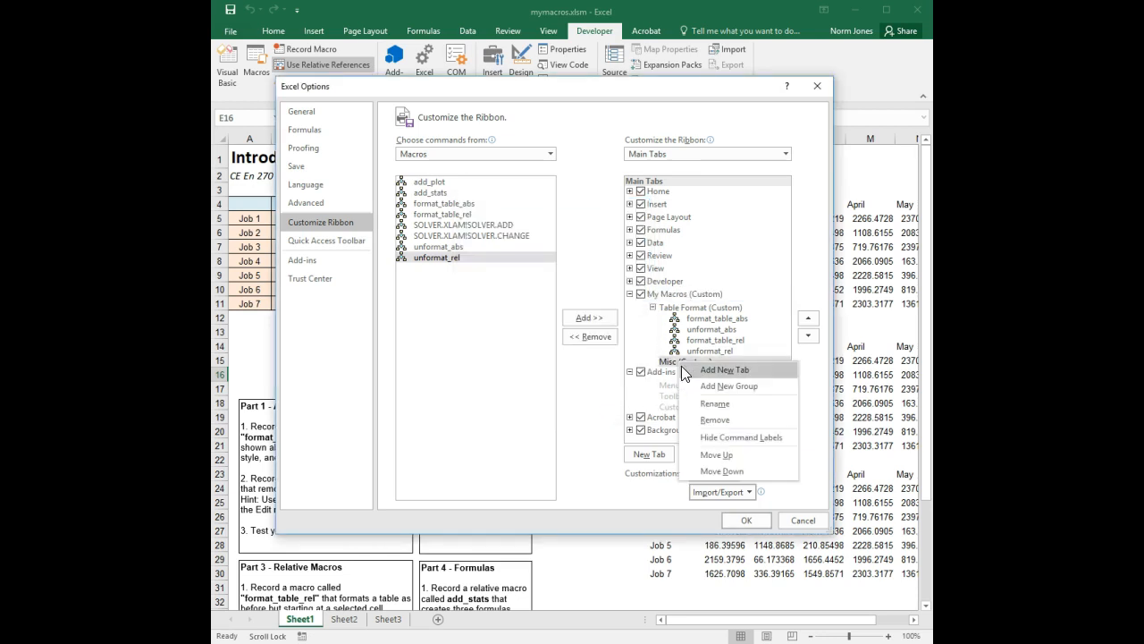
pyautogui.click(662, 364)
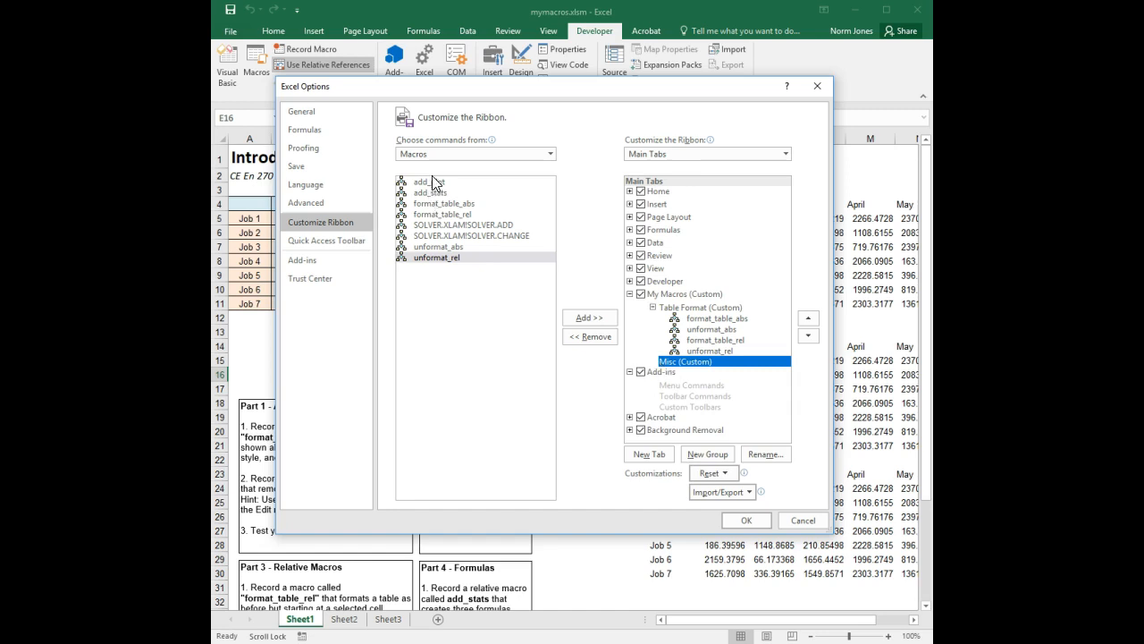
pyautogui.moveTo(436, 183); pyautogui.dragTo(662, 370)
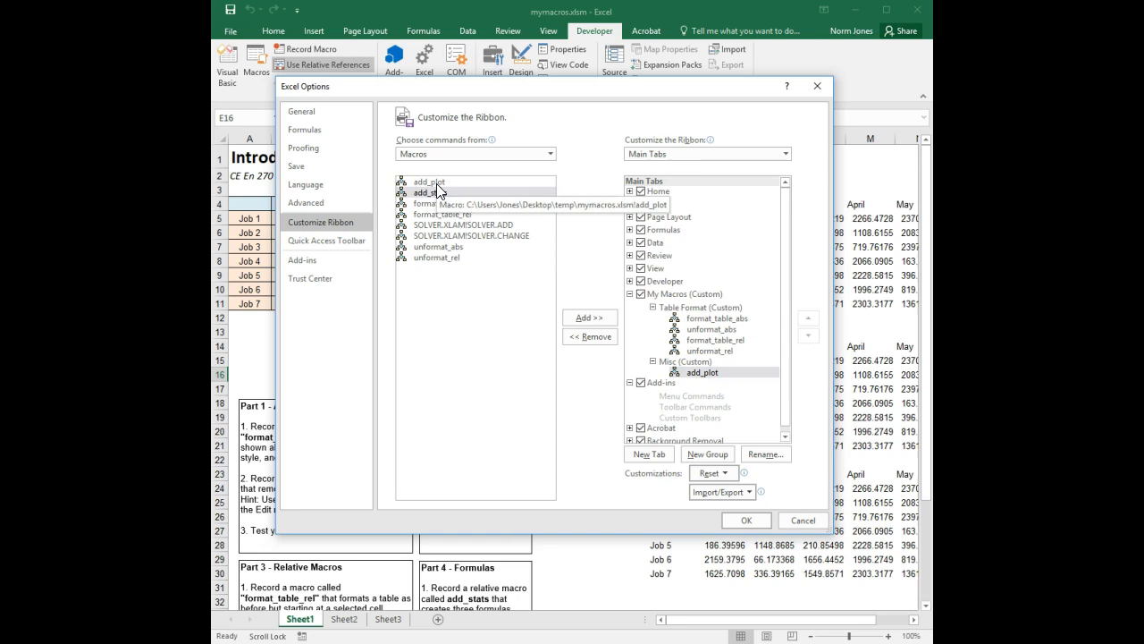
pyautogui.moveTo(437, 192); pyautogui.dragTo(696, 379)
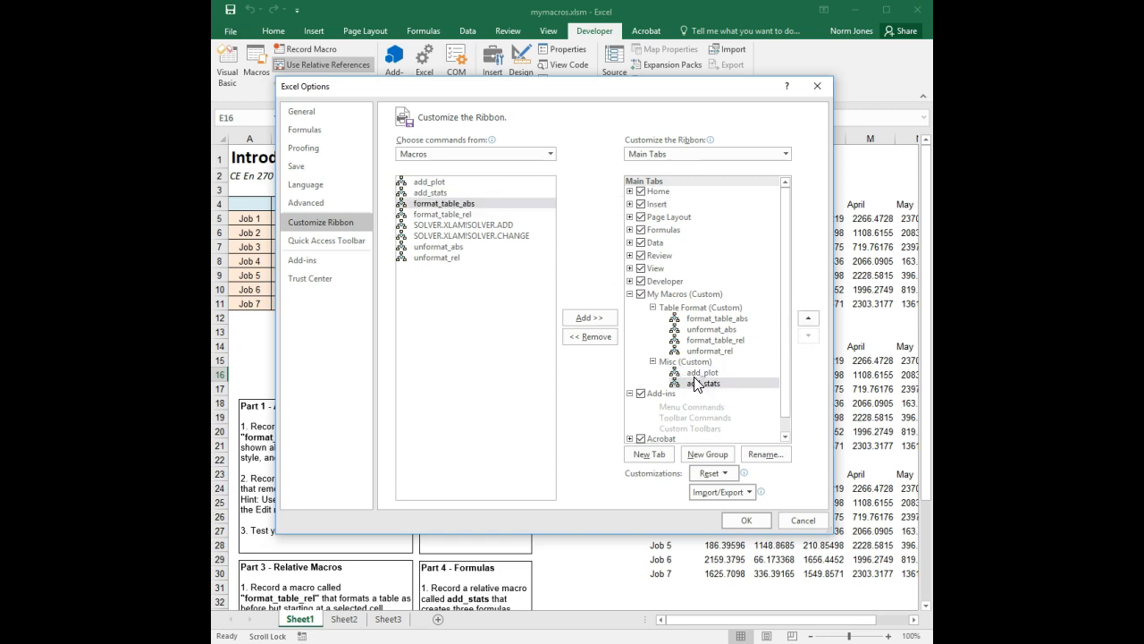
pyautogui.click(676, 322)
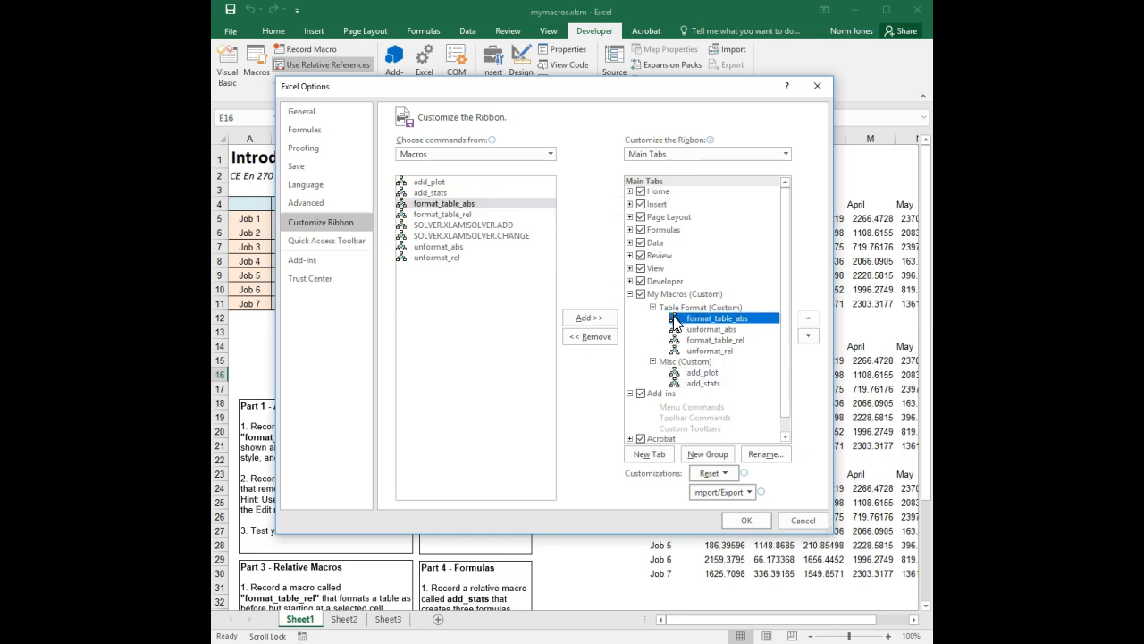
pyautogui.rightClick(675, 324)
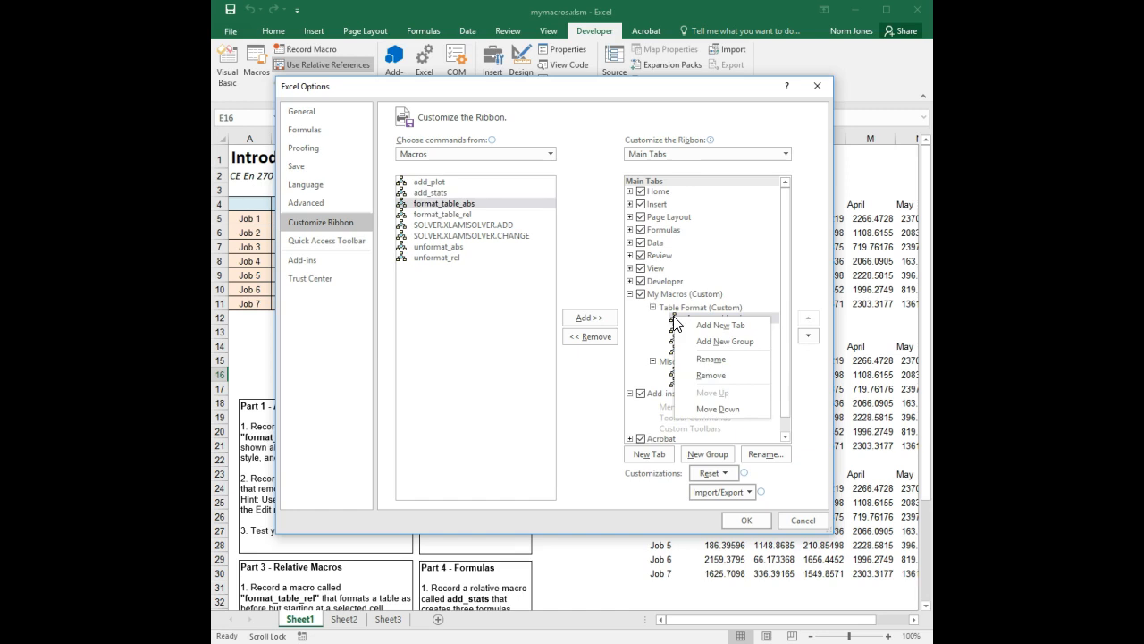
pyautogui.click(674, 316)
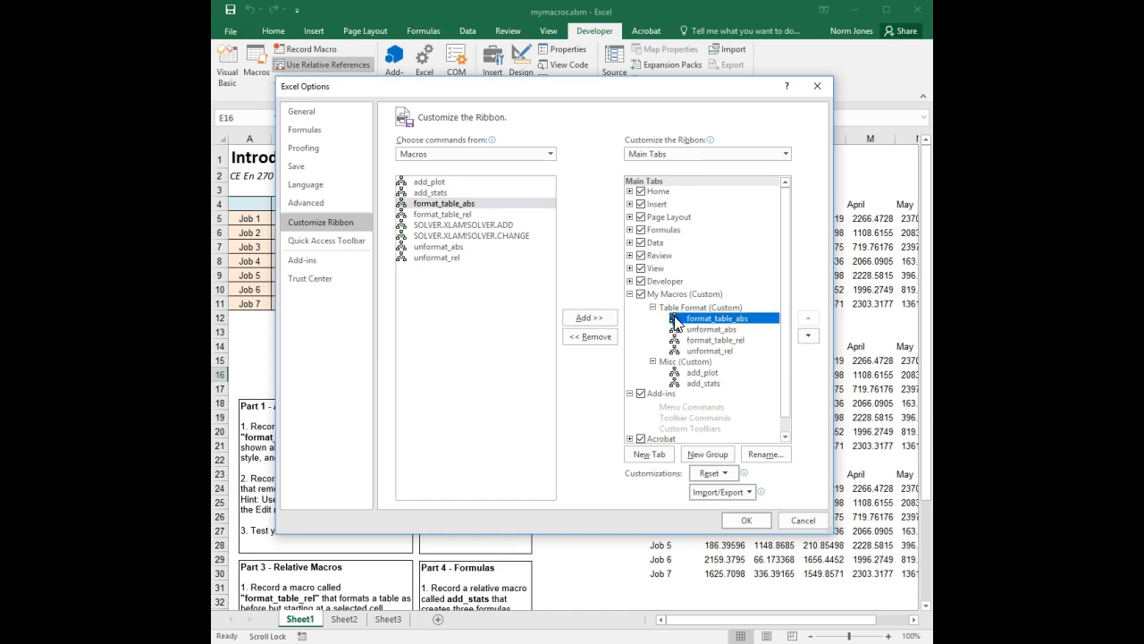
pyautogui.click(686, 331)
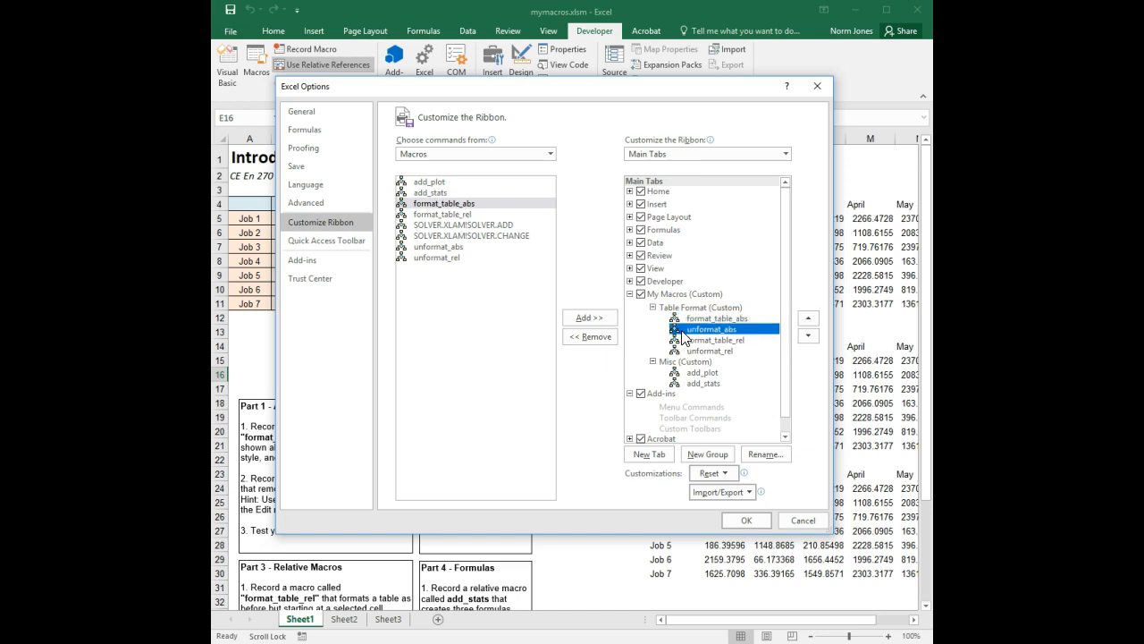
pyautogui.rightClick(703, 384)
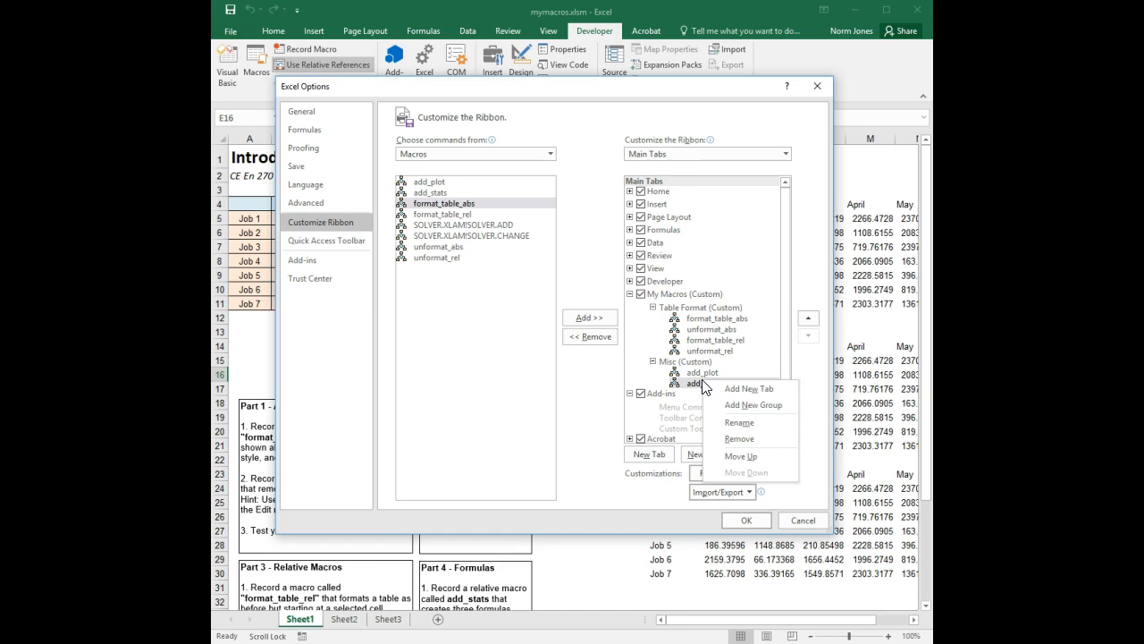
pyautogui.click(726, 341)
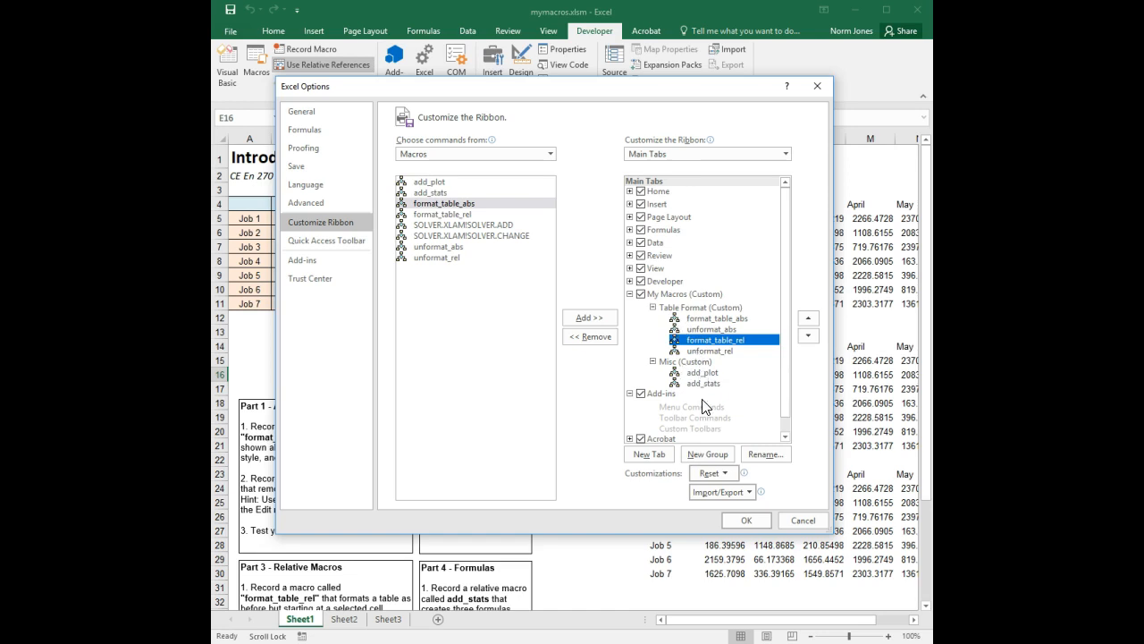
# - Apply the ribbon customizations and display the new My Macros commands
pyautogui.click(748, 521)
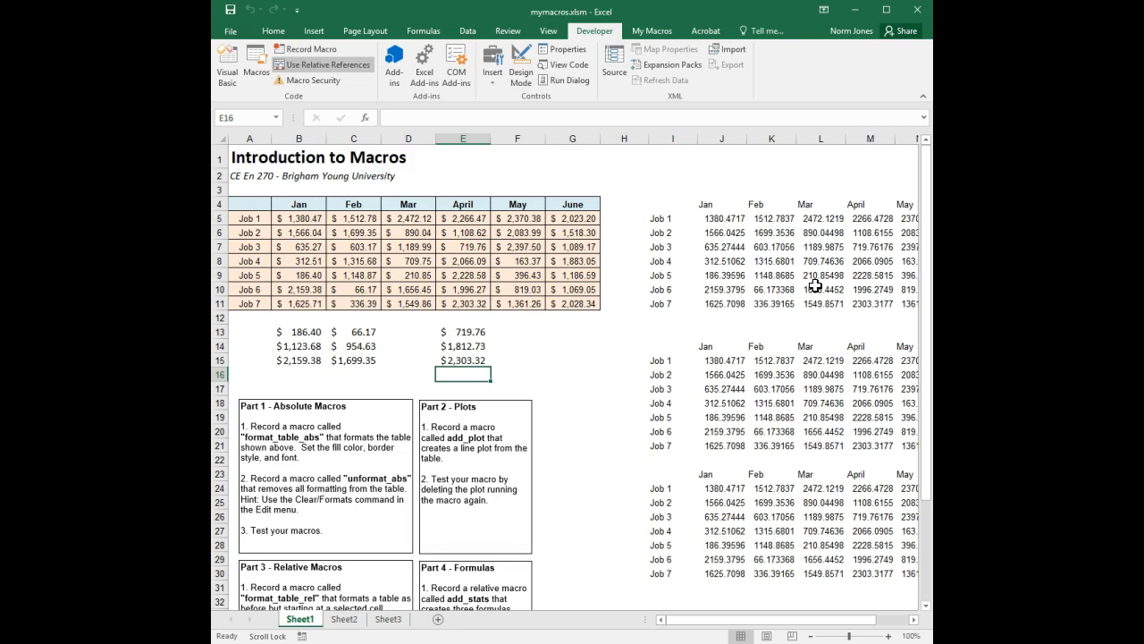
pyautogui.click(653, 32)
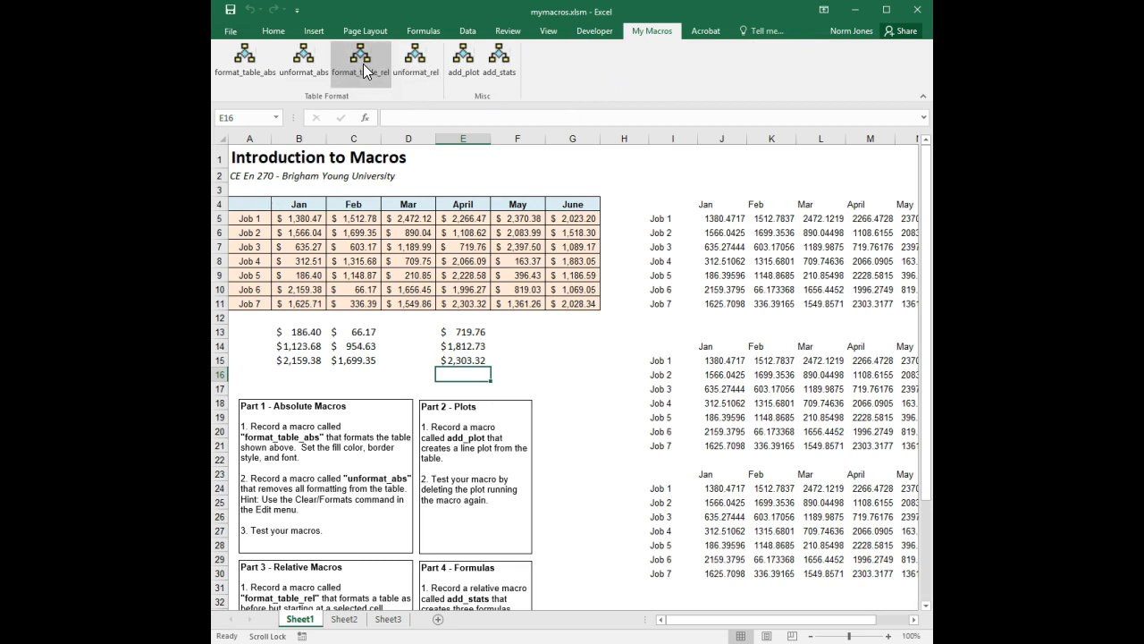
# - Test the absolute macros on the main table by running unformat_abs, format_table_abs, and unformat_abs again
pyautogui.click(316, 62)
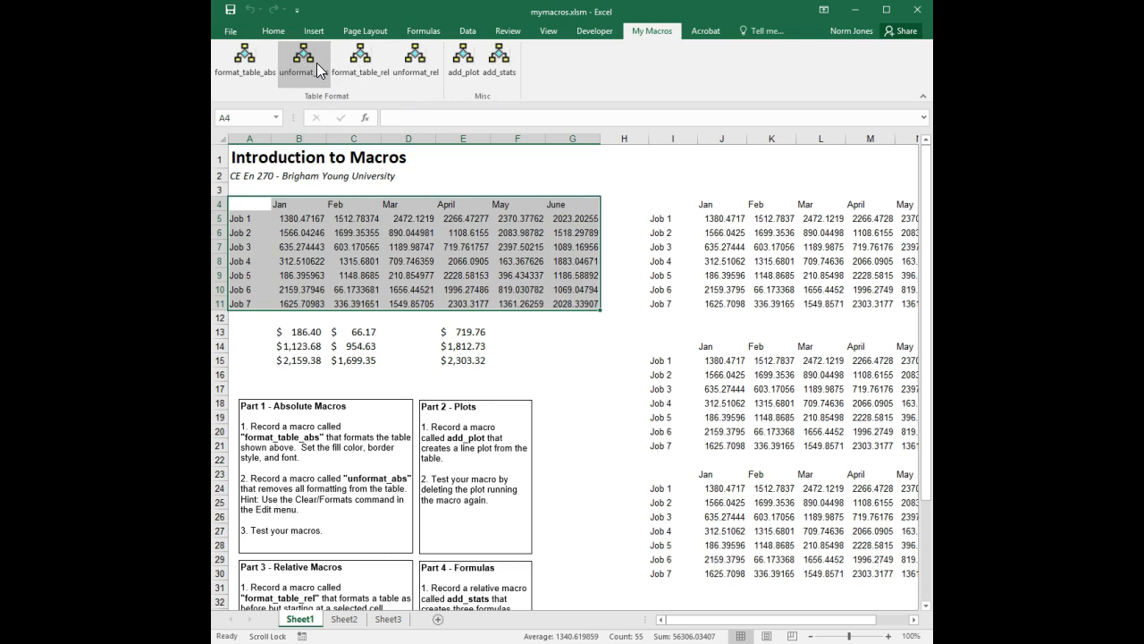
pyautogui.click(258, 78)
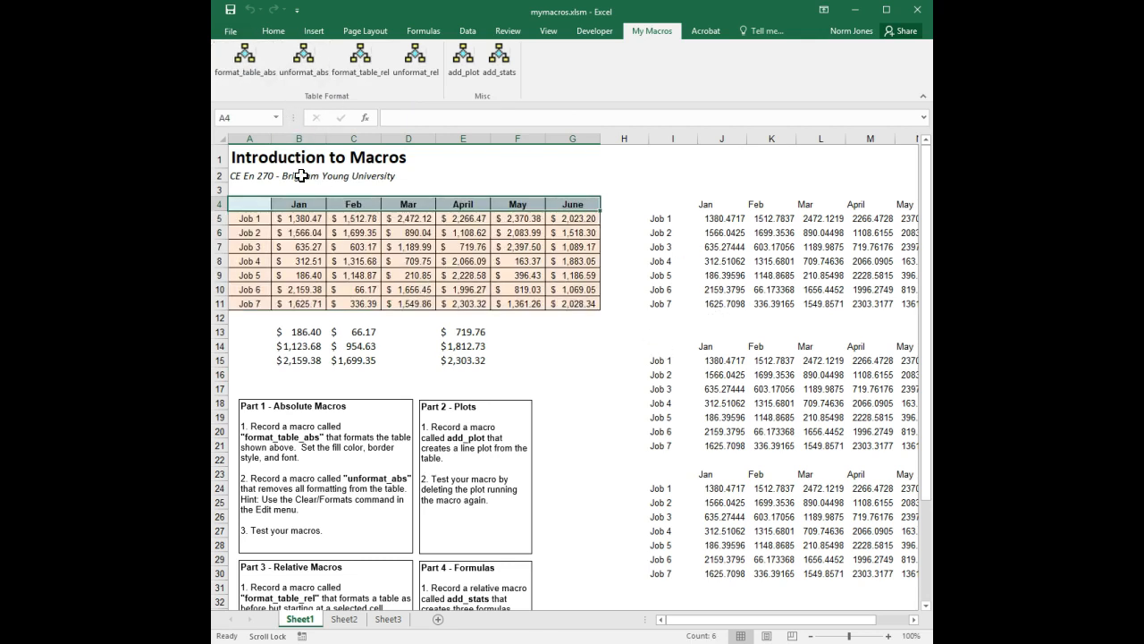
pyautogui.click(304, 62)
# - Run the format_table_rel macro on the main table A4:G11 and on the job table in I14:O21
pyautogui.doubleClick(267, 204)
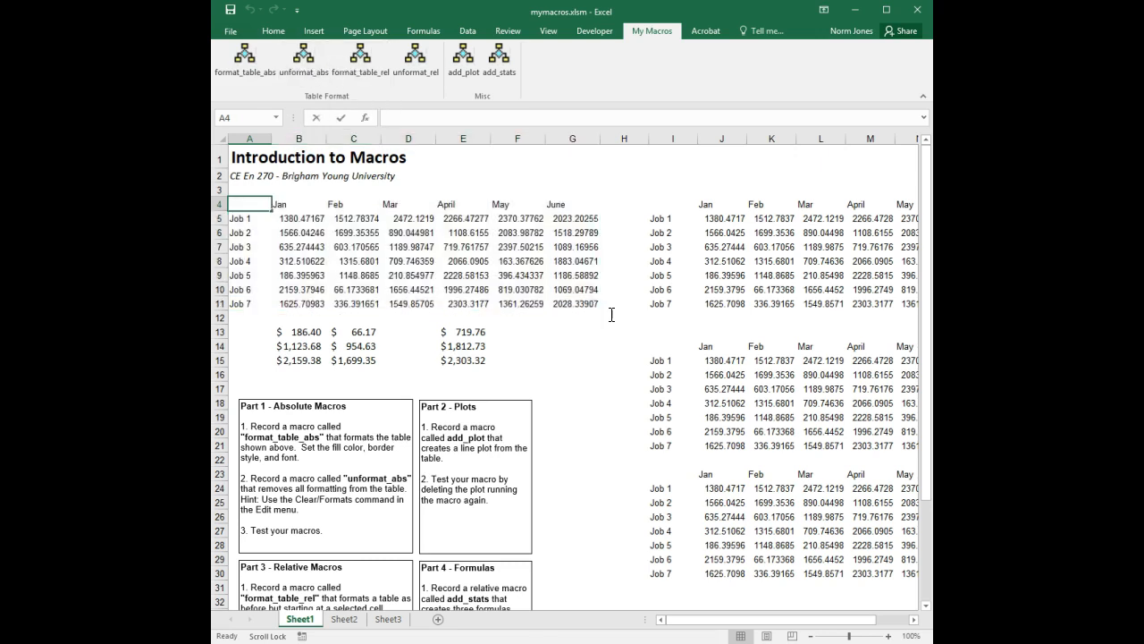
pyautogui.click(573, 303)
pyautogui.moveTo(580, 302); pyautogui.dragTo(237, 204)
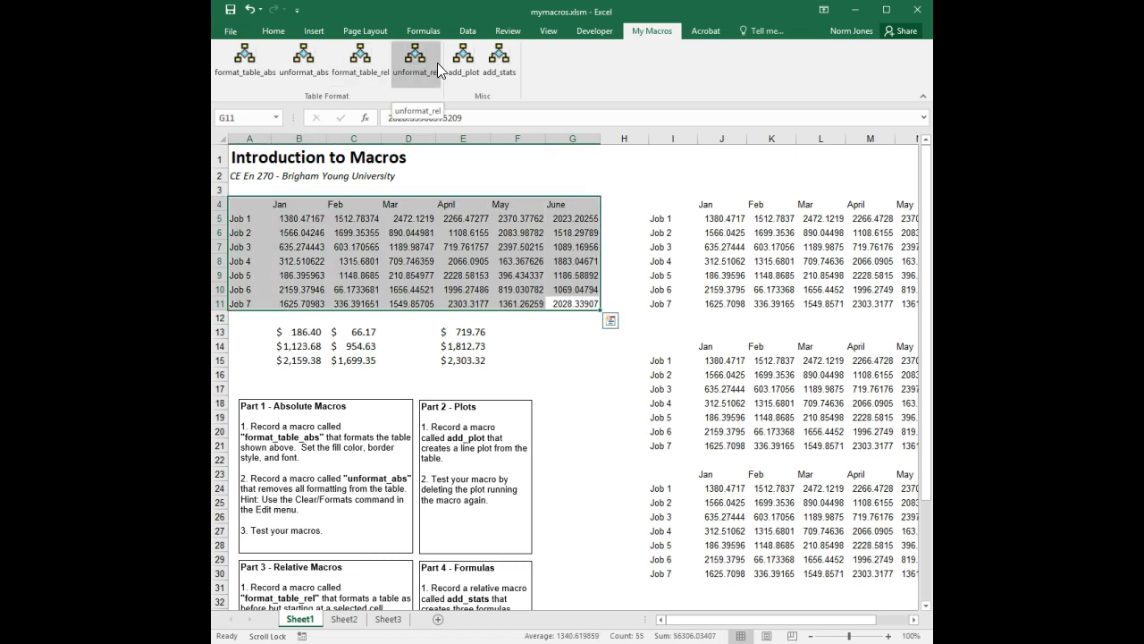
pyautogui.click(365, 64)
pyautogui.moveTo(668, 348); pyautogui.dragTo(832, 445)
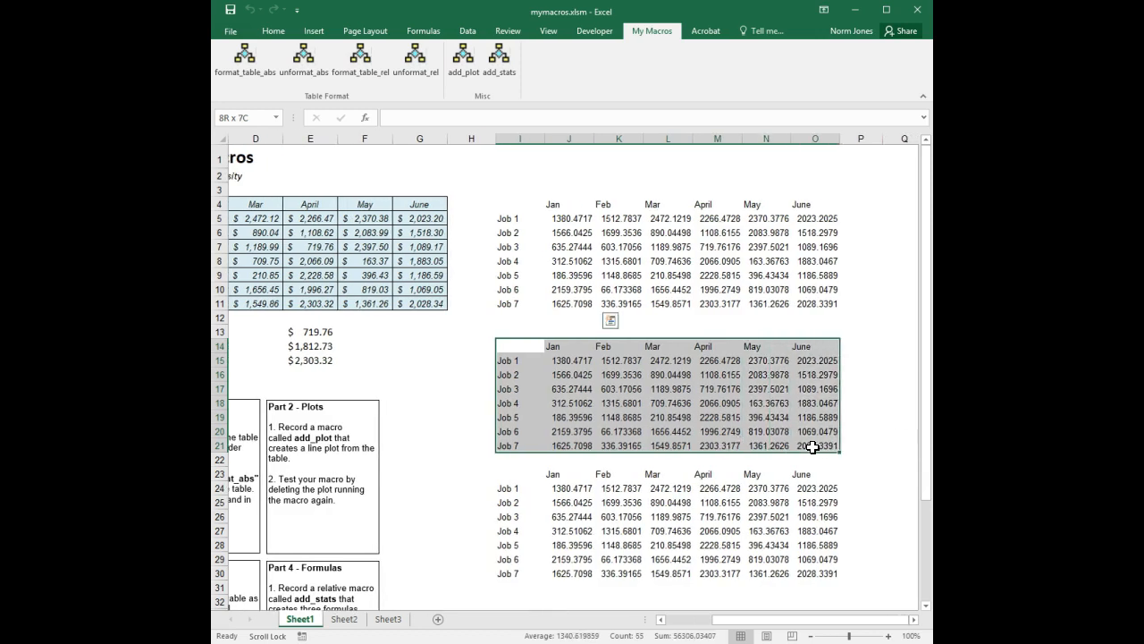
pyautogui.click(369, 70)
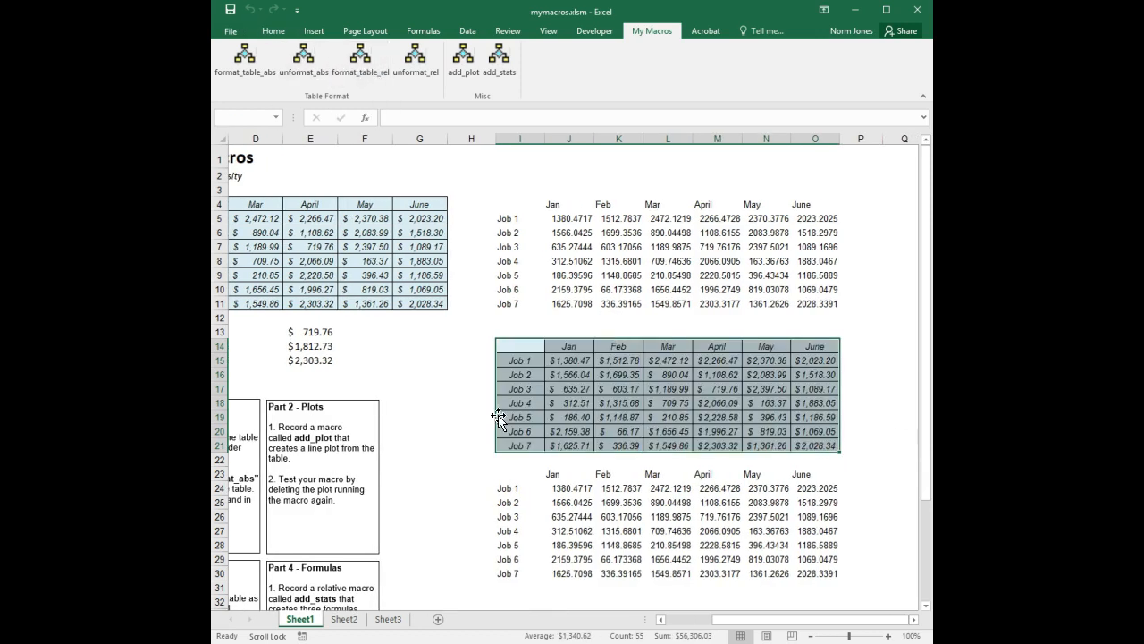
# - Test the add_plot macro and delete the line chart it creates
pyautogui.click(462, 59)
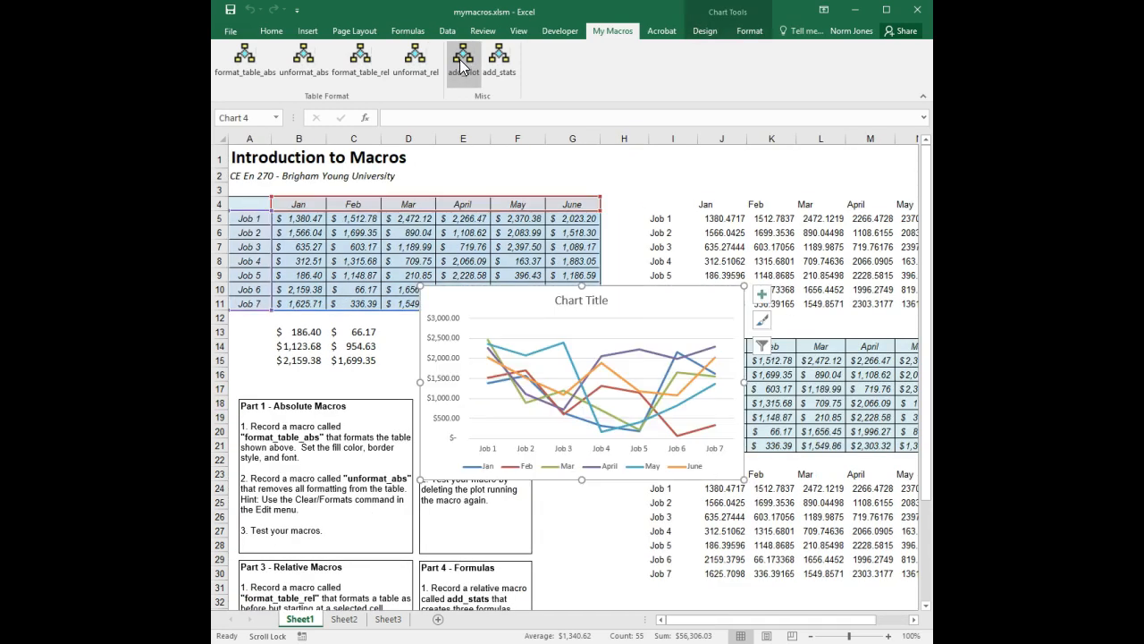
pyautogui.press('Delete')
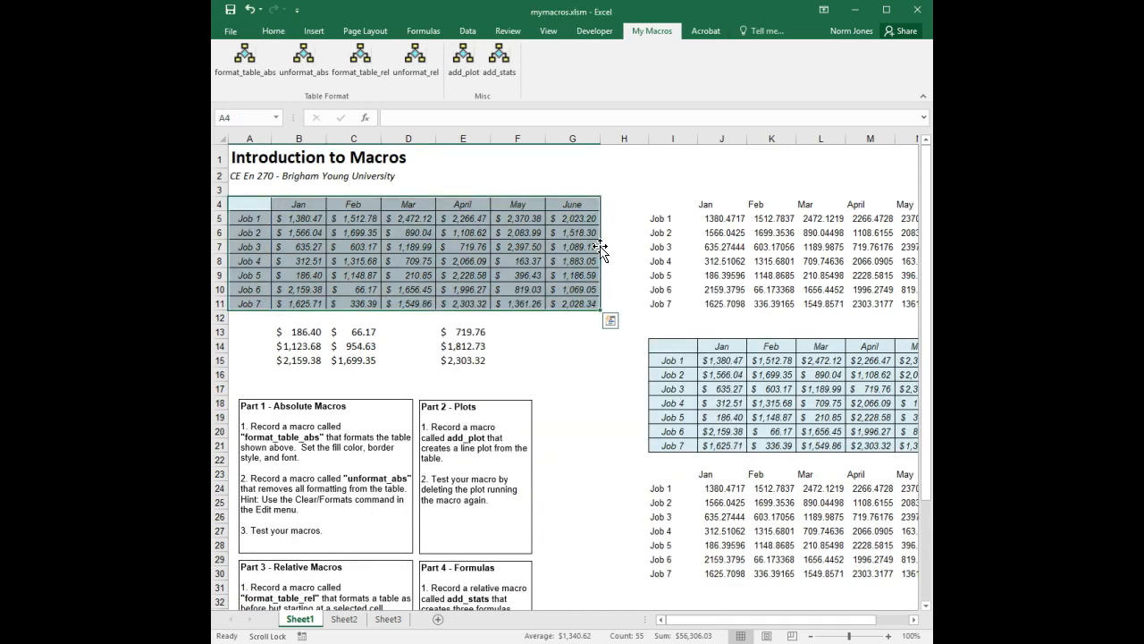
# - Run the add_stats macro on the May values in F5:F11
pyautogui.moveTo(529, 218); pyautogui.dragTo(533, 311)
pyautogui.click(533, 311)
pyautogui.moveTo(526, 222); pyautogui.dragTo(534, 308)
pyautogui.click(493, 62)
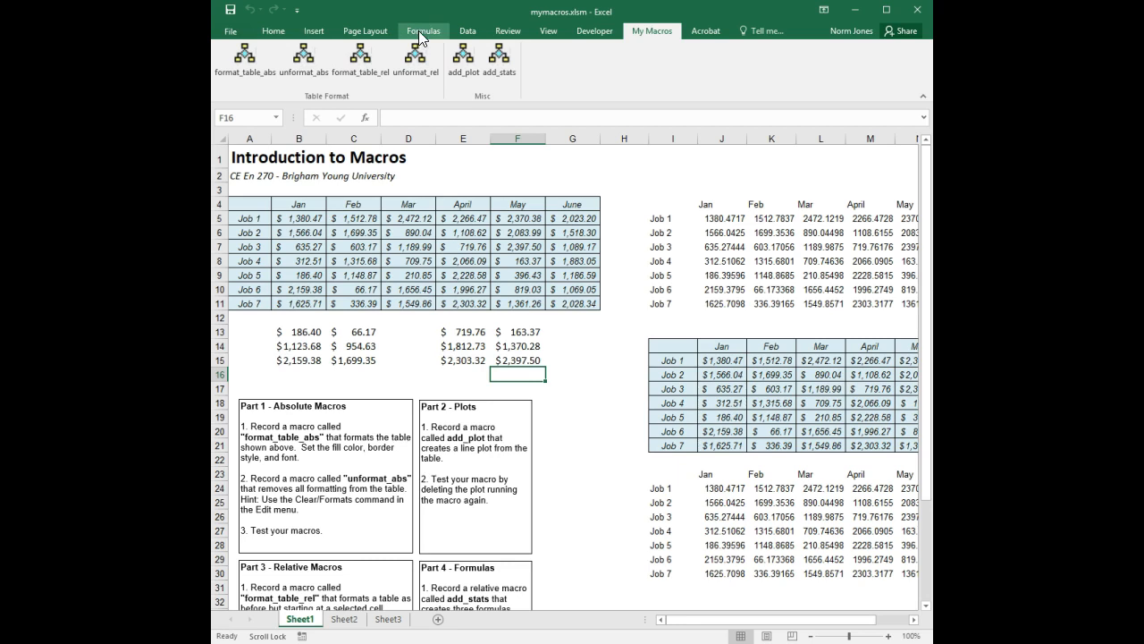
# - Insert an ActiveX command button about 81 by 28.5 points in size above the April and May columns of the main table
pyautogui.click(592, 30)
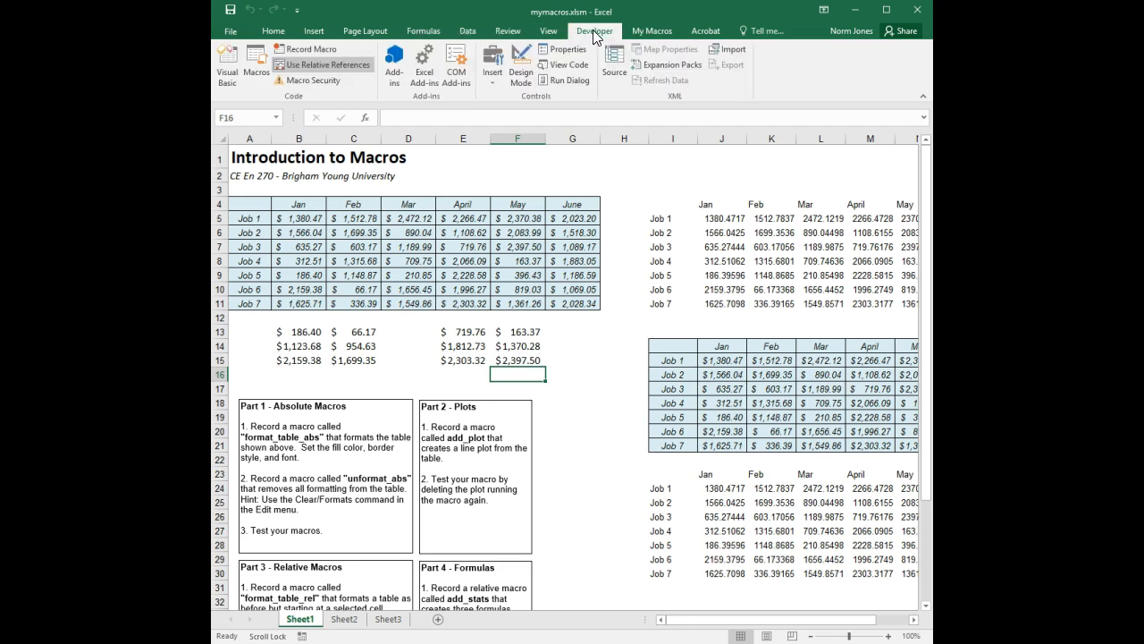
pyautogui.click(493, 80)
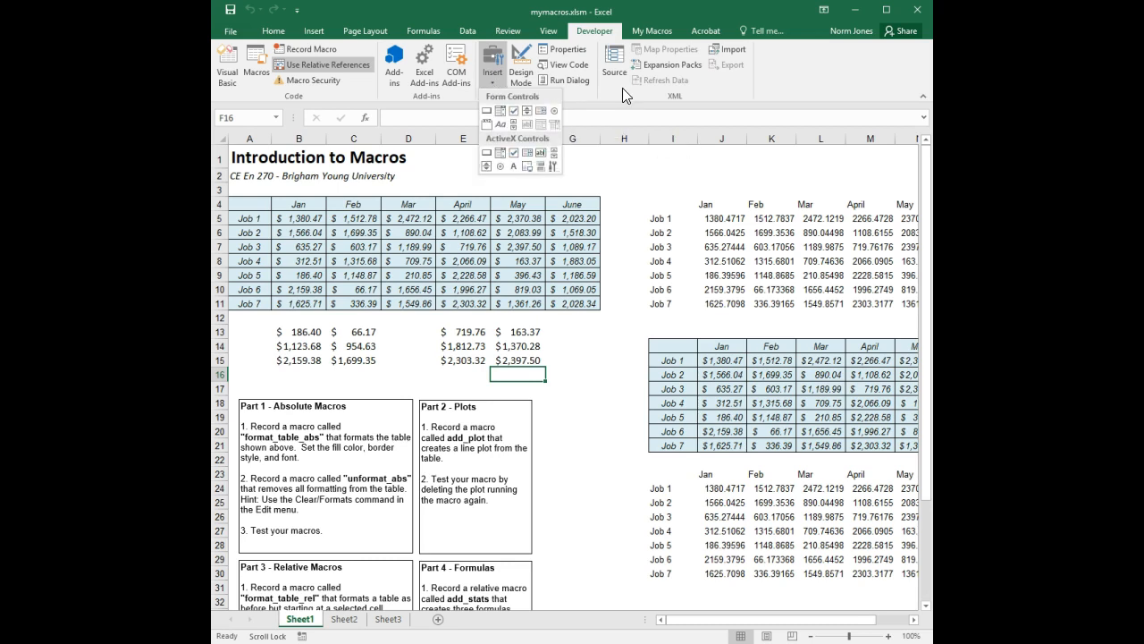
pyautogui.click(621, 89)
pyautogui.click(491, 77)
pyautogui.click(487, 154)
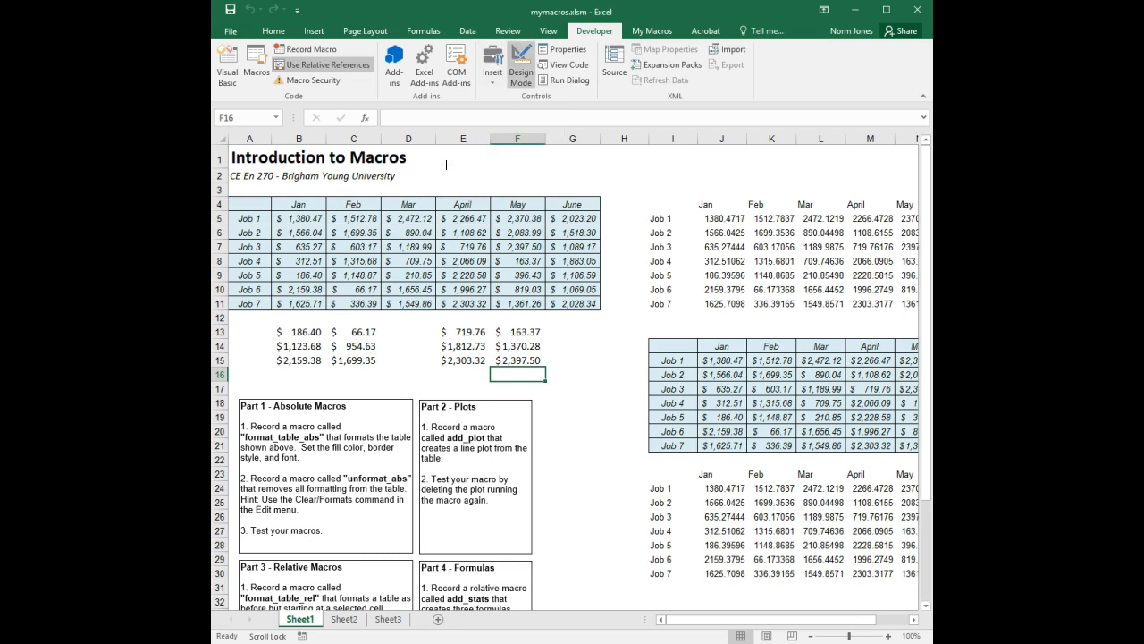
pyautogui.moveTo(443, 160); pyautogui.dragTo(516, 184)
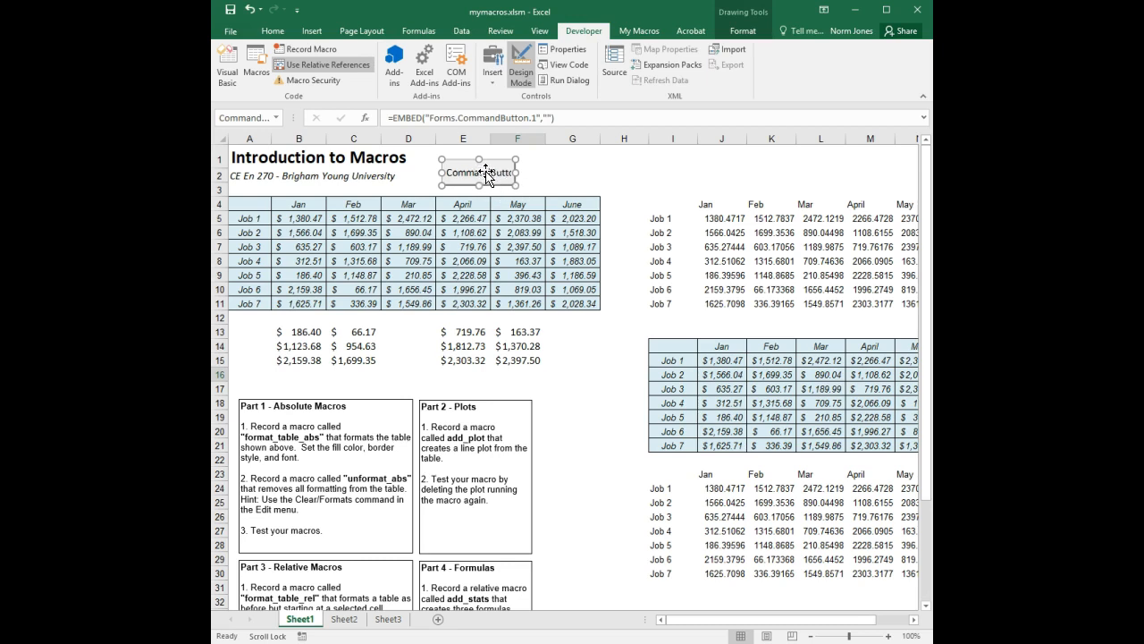
# - Name the new command button cmdTableRel and set its caption to "Format Table"
pyautogui.click(580, 51)
pyautogui.moveTo(11, 142); pyautogui.dragTo(614, 124)
pyautogui.write('cmdTableRel')
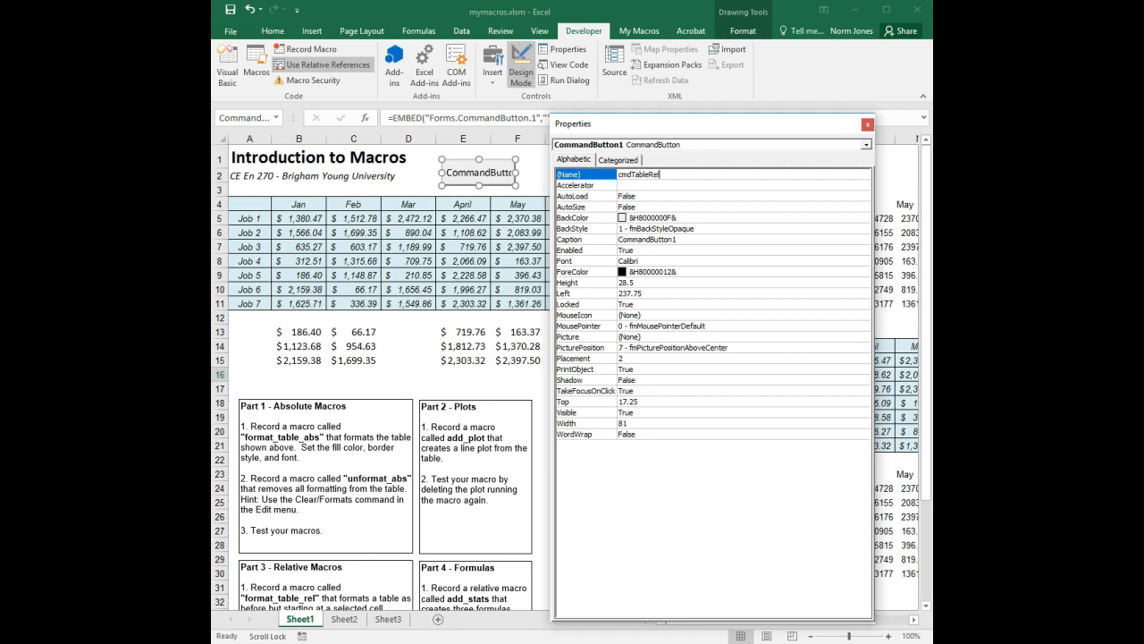
pyautogui.click(598, 241)
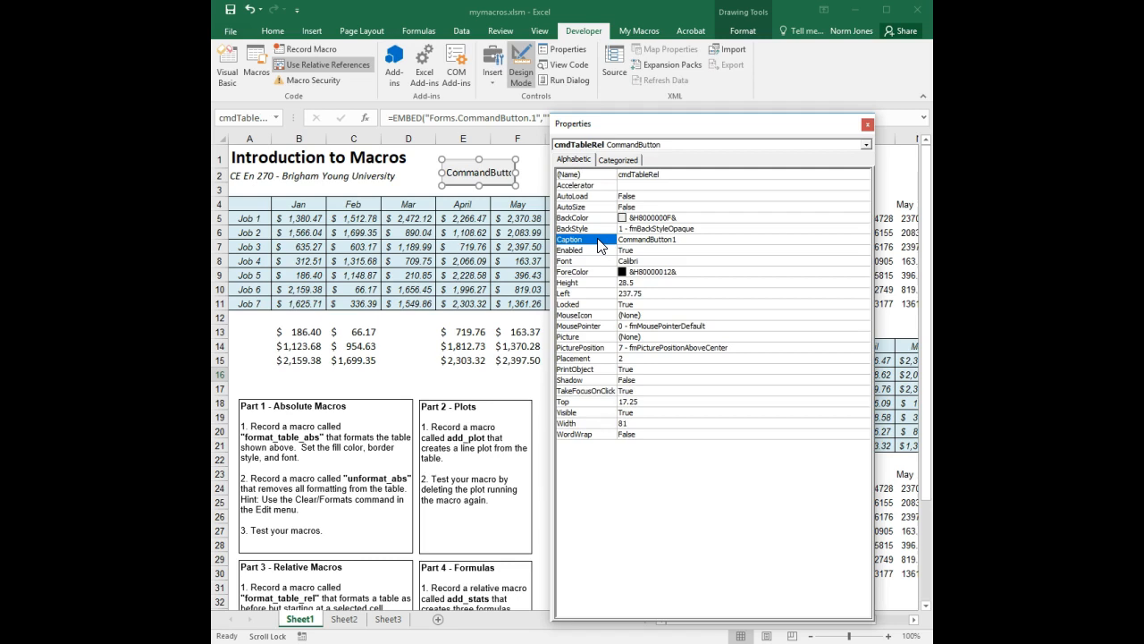
pyautogui.write('For')
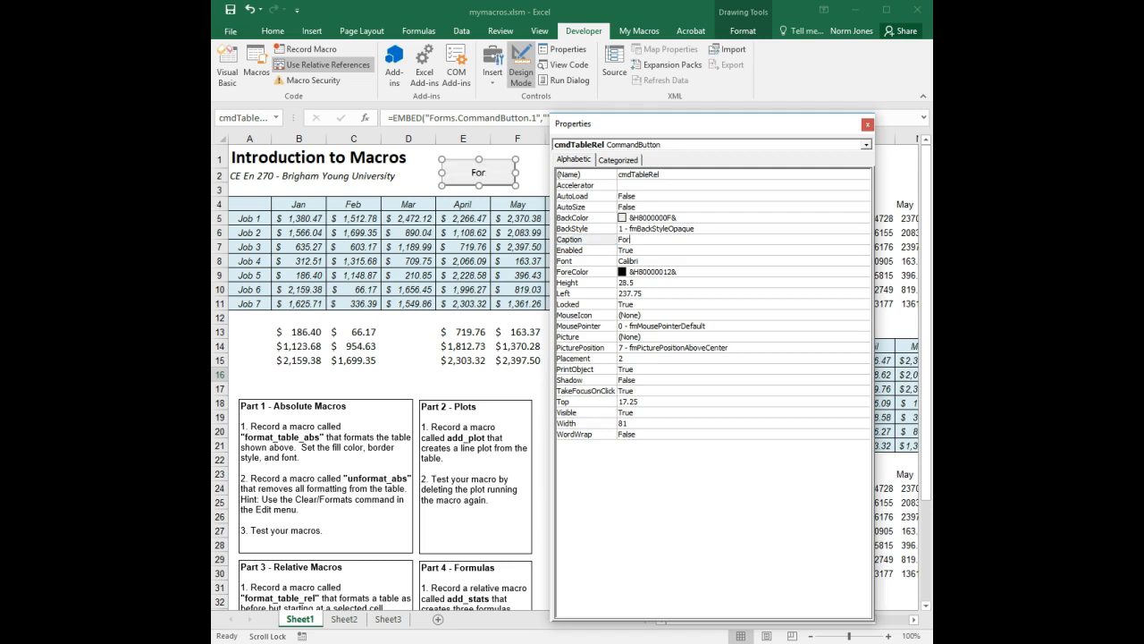
pyautogui.write('mat Table')
pyautogui.click(868, 124)
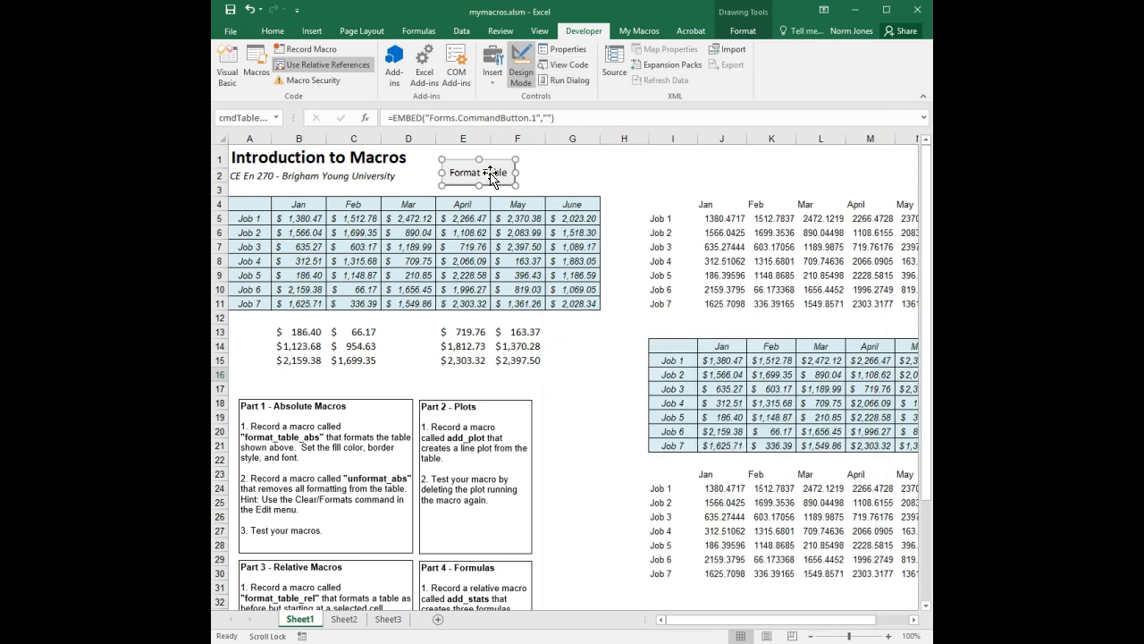
# - Place a copy of the Format Table button directly beside it, above the main table
pyautogui.moveTo(490, 176); pyautogui.dragTo(582, 172)
pyautogui.doubleClick(562, 179)
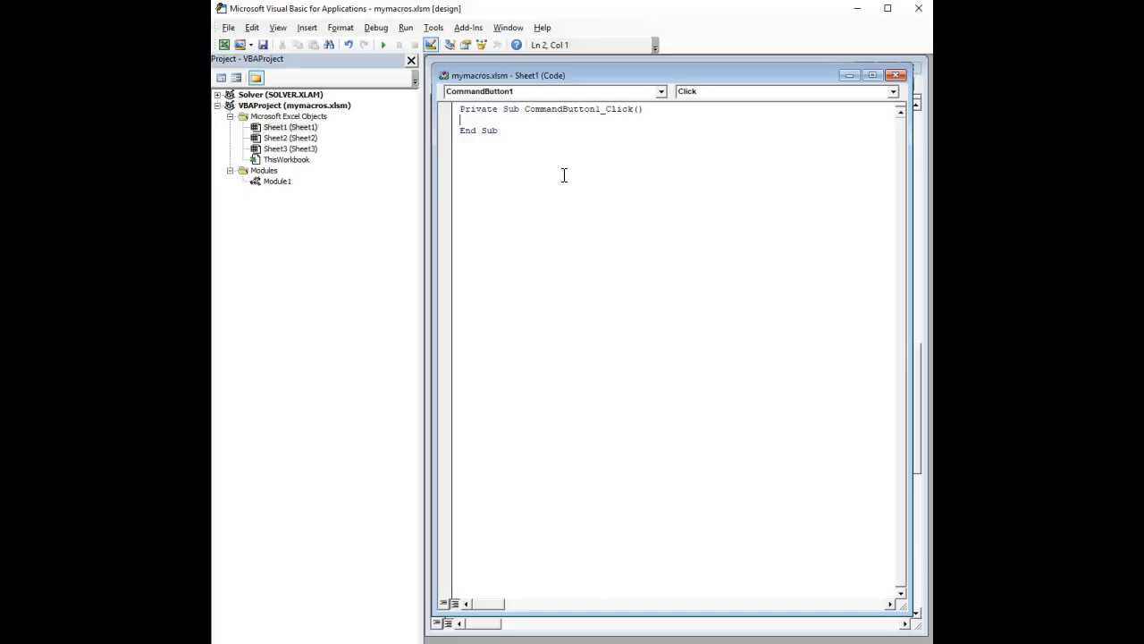
pyautogui.click(885, 79)
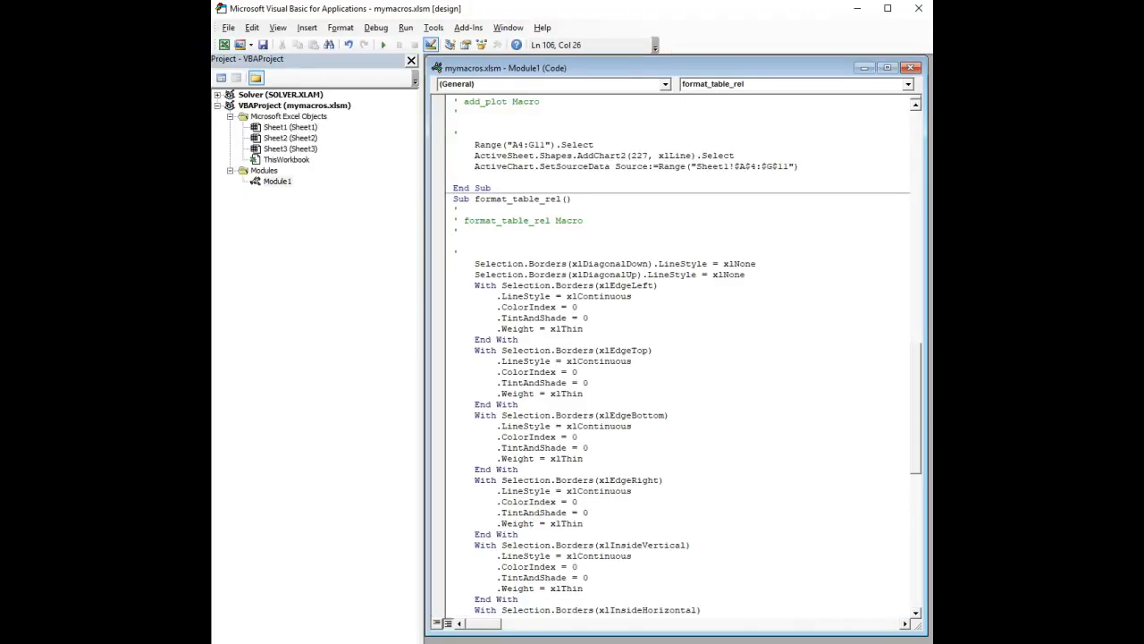
pyautogui.click(225, 46)
# - Name the copied button cmdUnformat, set its caption to "Unformat Table", and widen it to fit the text
pyautogui.click(569, 50)
pyautogui.moveTo(644, 137); pyautogui.dragTo(697, 153)
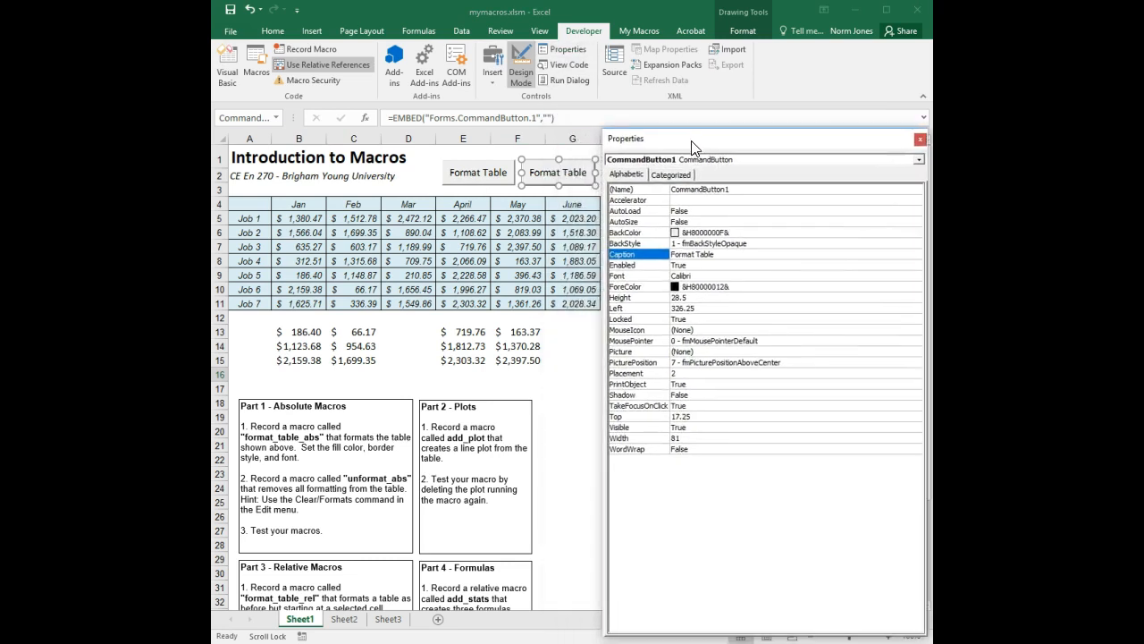
pyautogui.click(659, 188)
pyautogui.write('cmdUnformat')
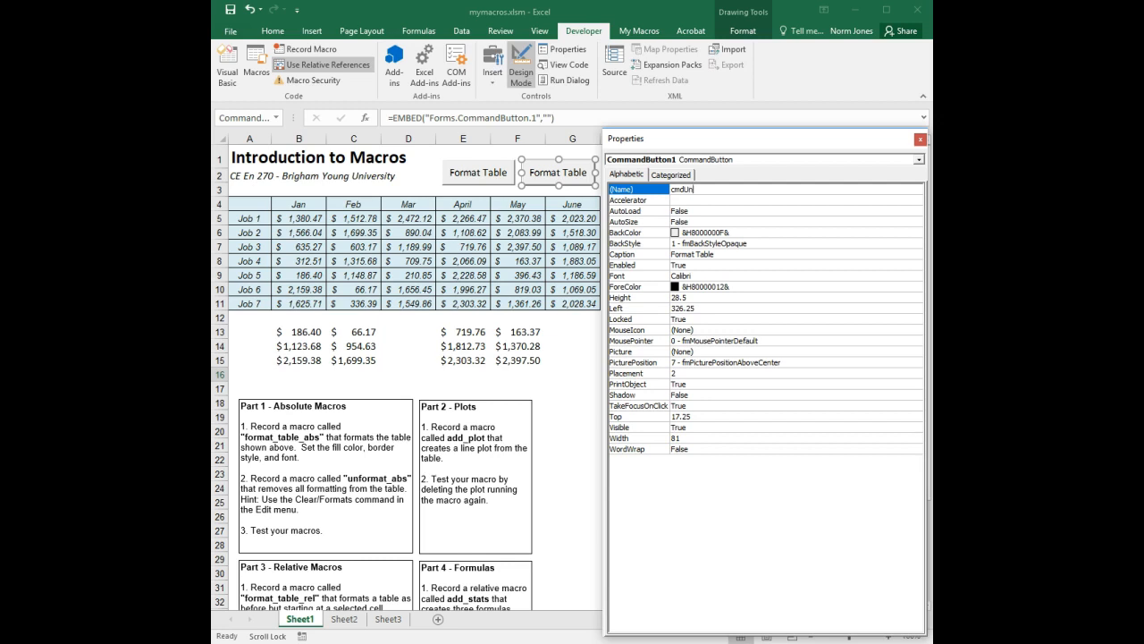
pyautogui.click(662, 254)
pyautogui.write('U')
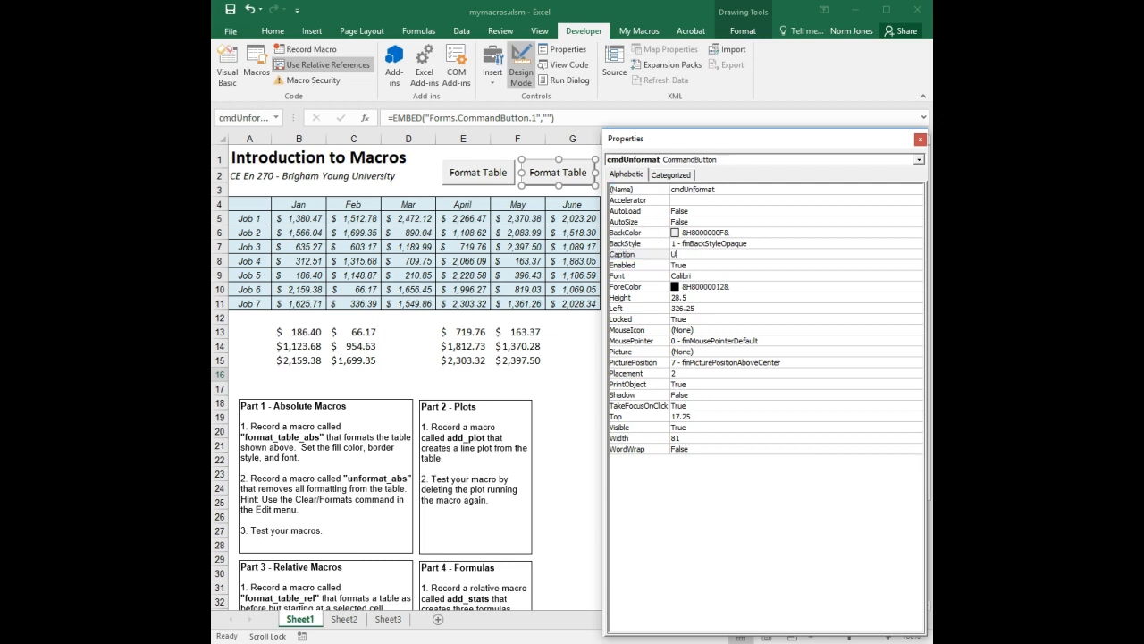
pyautogui.write('nformat Table')
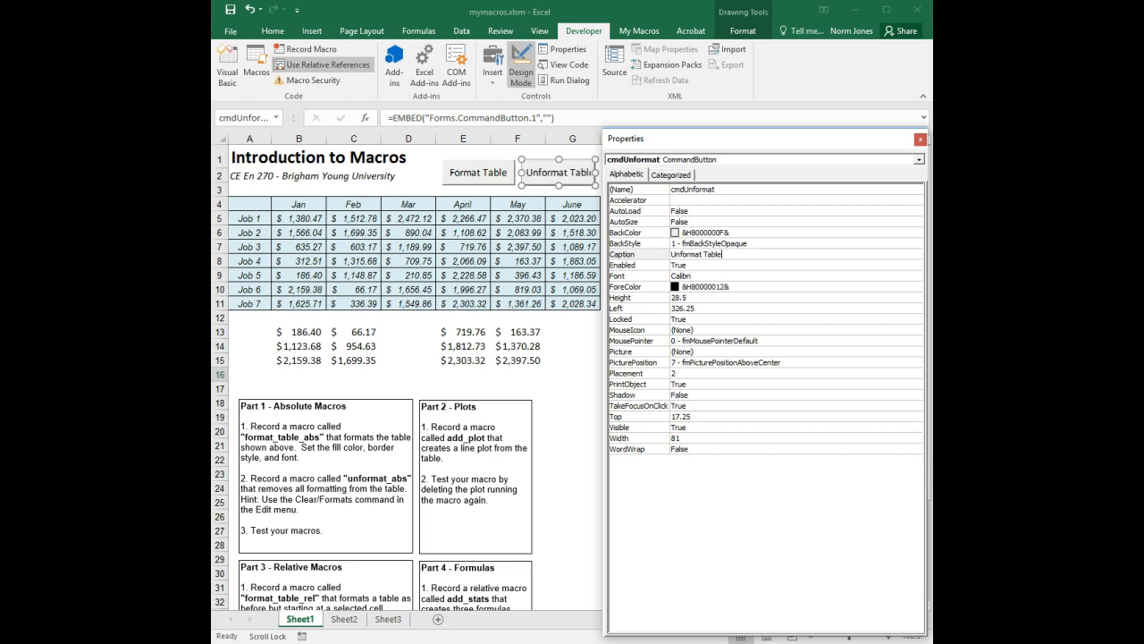
pyautogui.click(919, 139)
pyautogui.moveTo(596, 172); pyautogui.dragTo(607, 172)
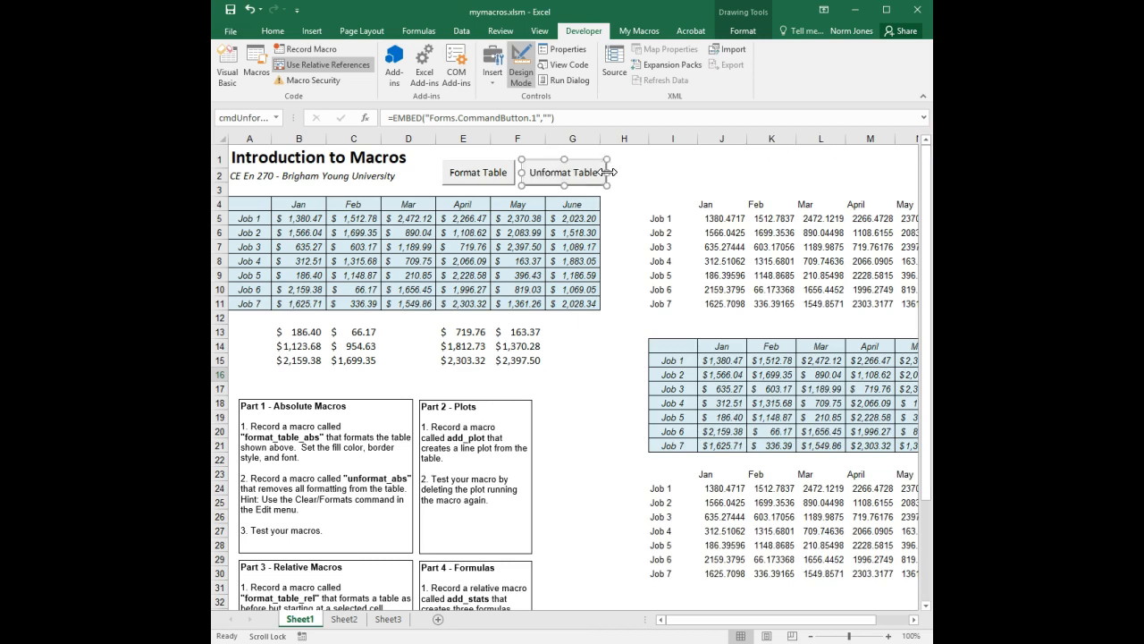
# - Open the Format Table button's click-event code and delete the empty CommandButton1_Click procedure
pyautogui.click(476, 175)
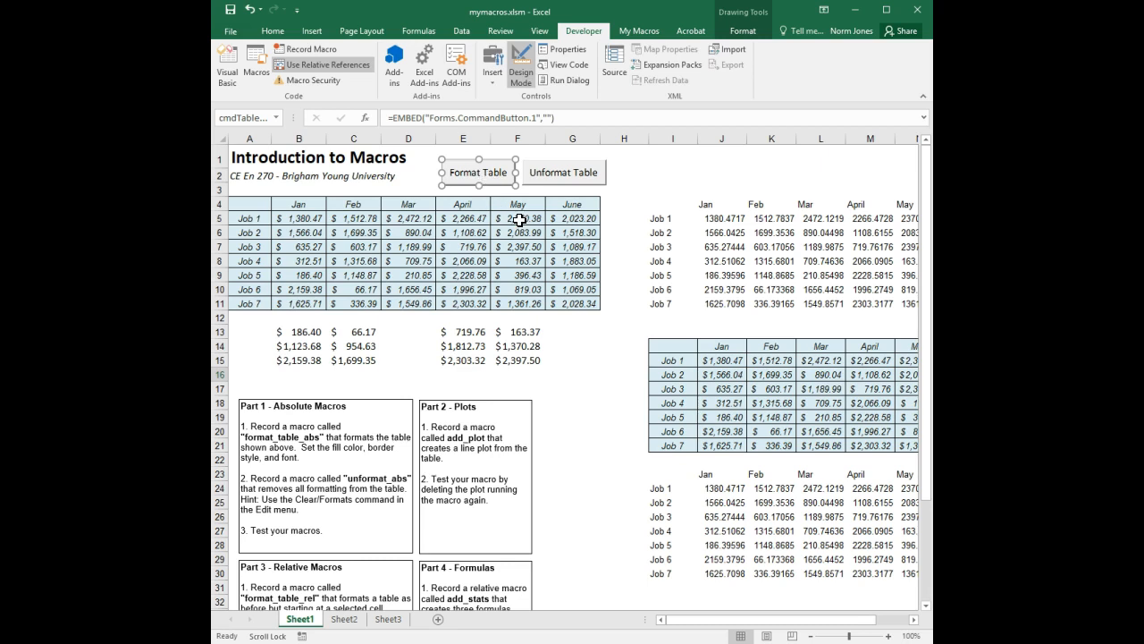
pyautogui.doubleClick(482, 172)
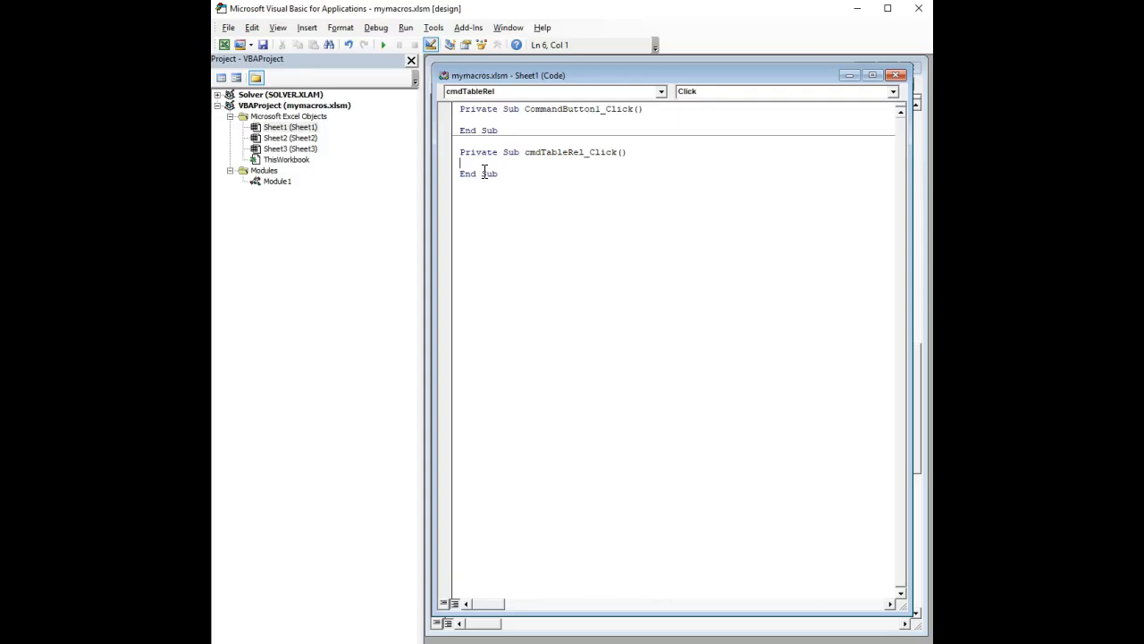
pyautogui.click(499, 122)
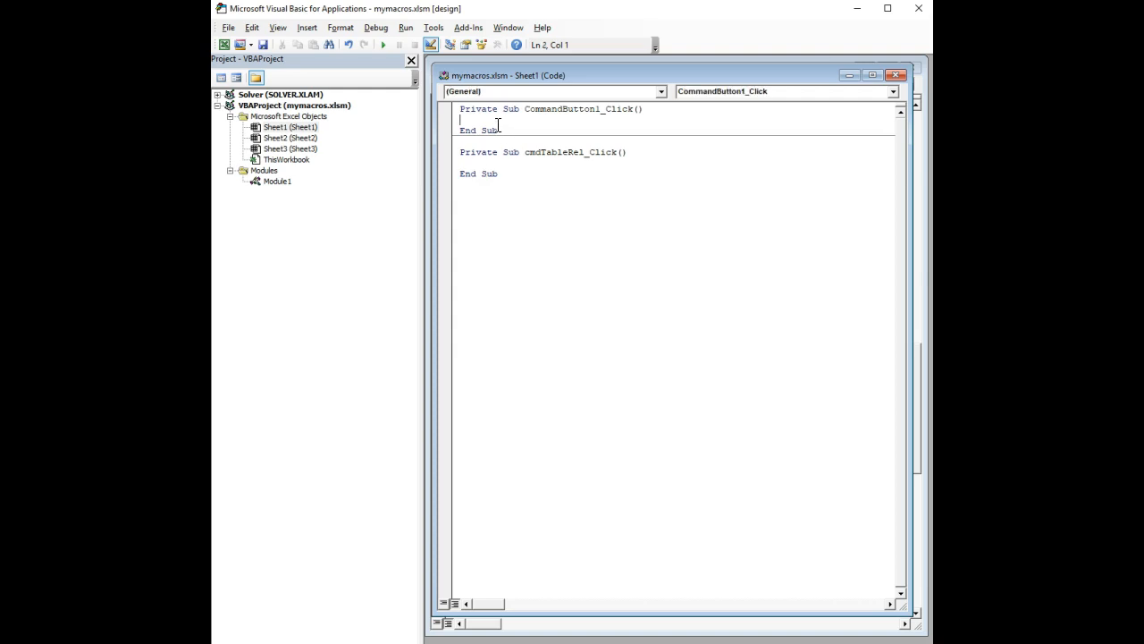
pyautogui.hotkey('shift', 'Up')
pyautogui.moveTo(498, 130); pyautogui.dragTo(462, 100)
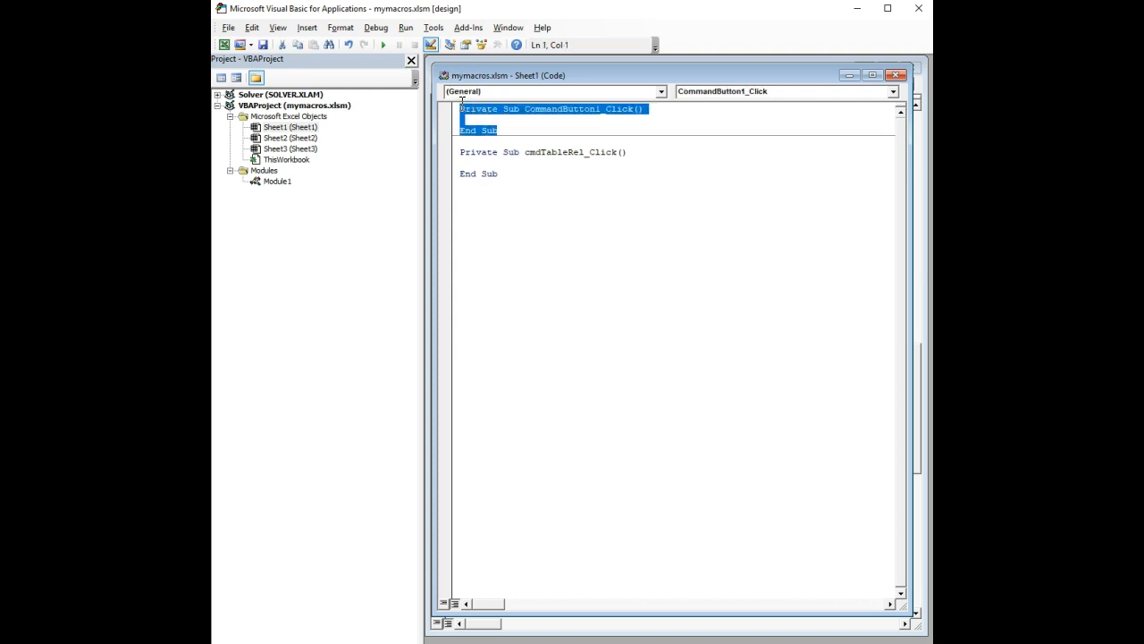
pyautogui.press('Delete')
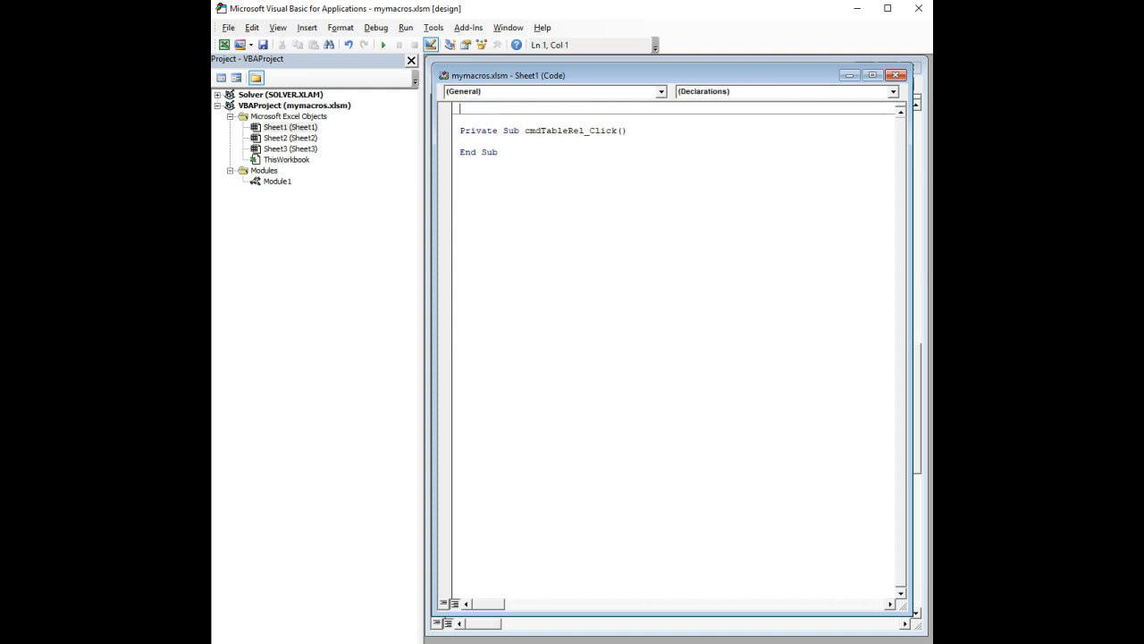
# - Make the cmdTableRel_Click procedure call format_table_rel and return to the workbook
pyautogui.click(483, 140)
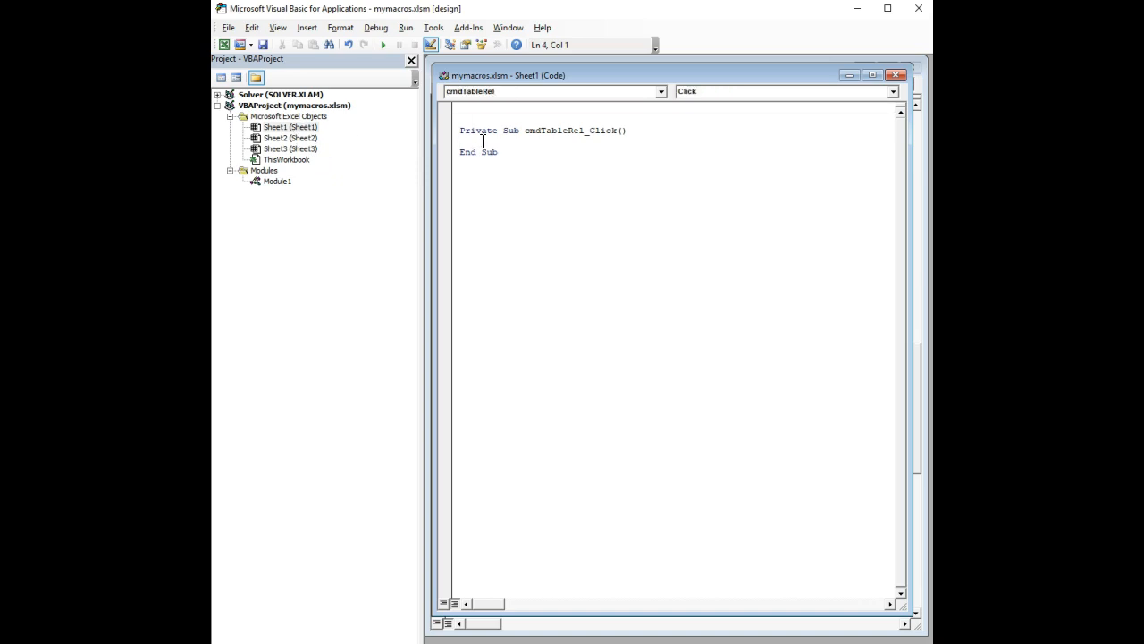
pyautogui.write('format_table_rel')
pyautogui.click(226, 44)
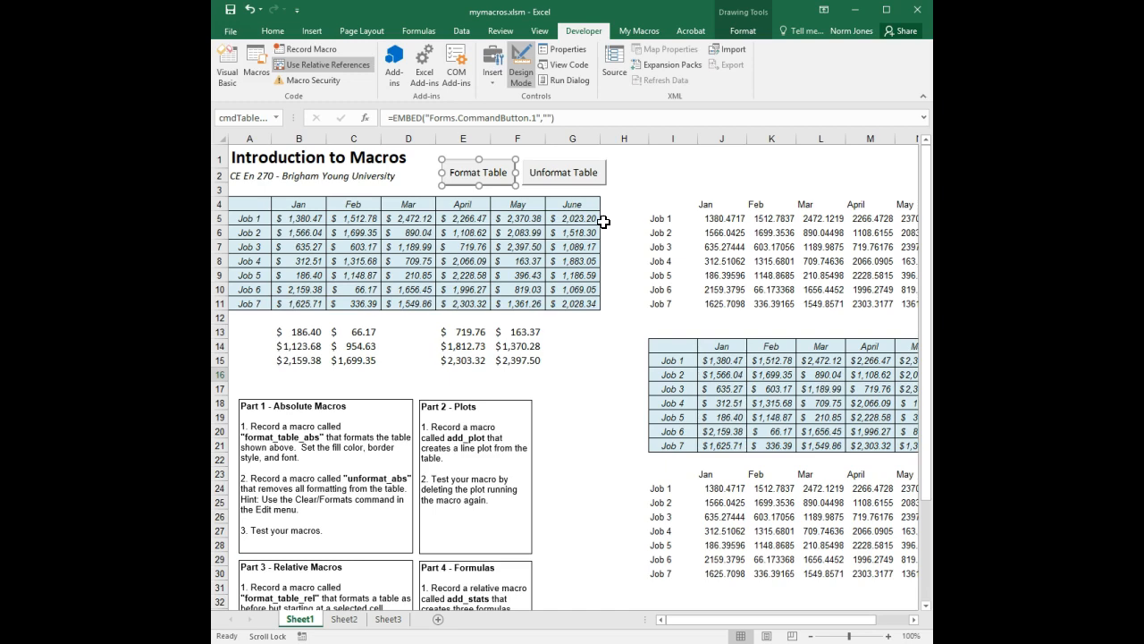
# - Make the Unformat Table button's click procedure call unformat_rel and return to the workbook
pyautogui.doubleClick(547, 177)
pyautogui.write('unformat_table')
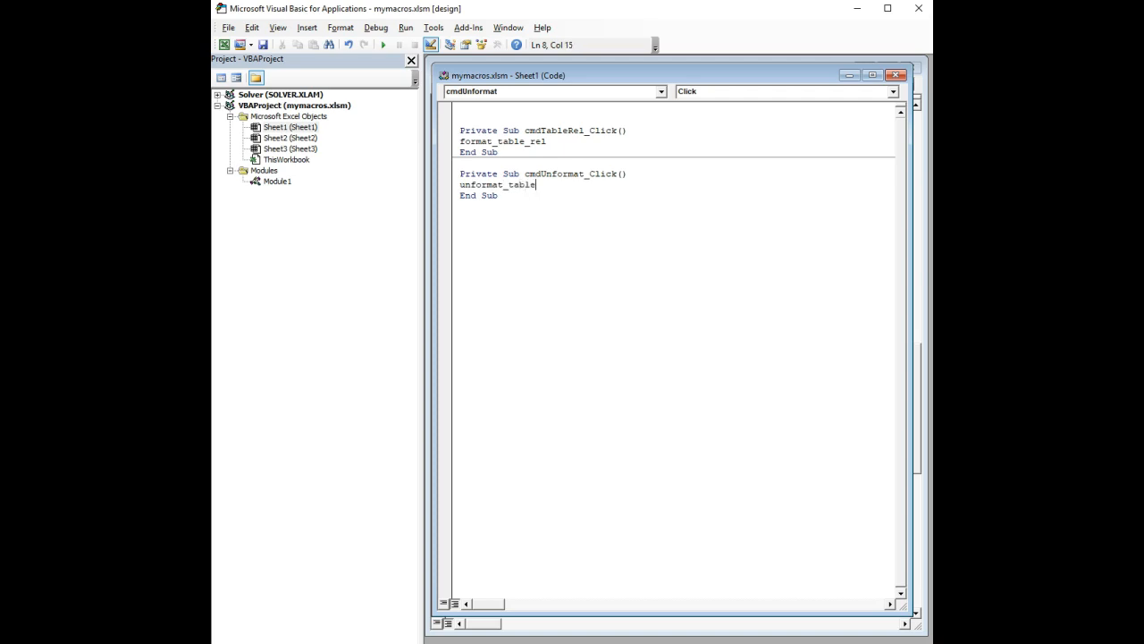
pyautogui.press('BackSpace')
pyautogui.press('BackSpace')
pyautogui.press('BackSpace')
pyautogui.press('BackSpace')
pyautogui.click(224, 44)
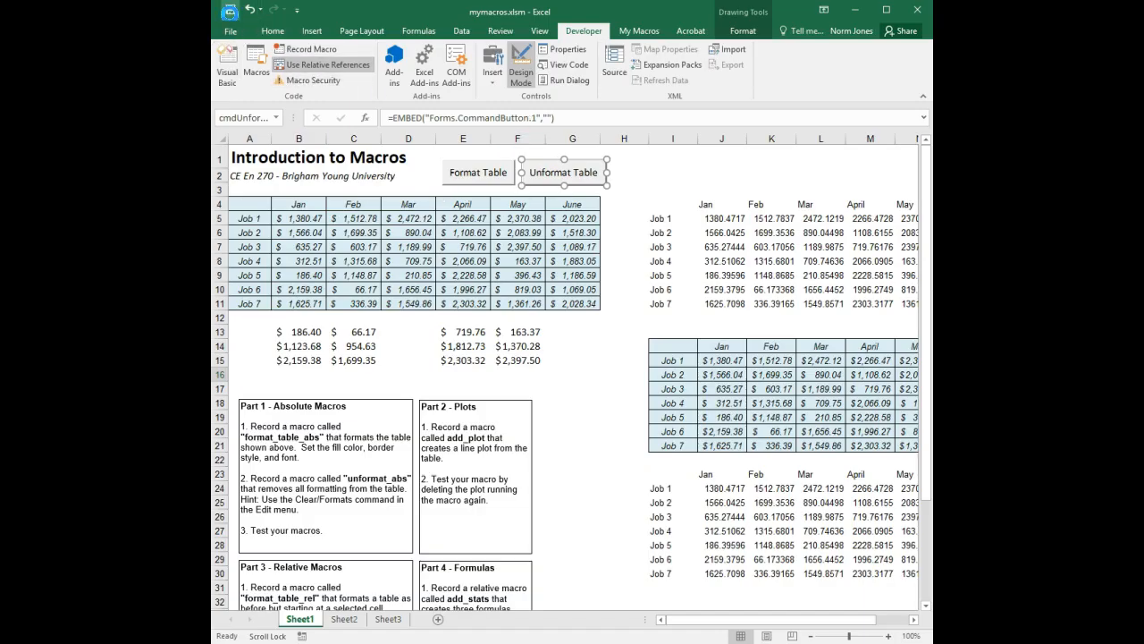
# - Exit design mode and use the Unformat Table button on the main table A4:G11 and the formatted job table starting at I14
pyautogui.click(523, 79)
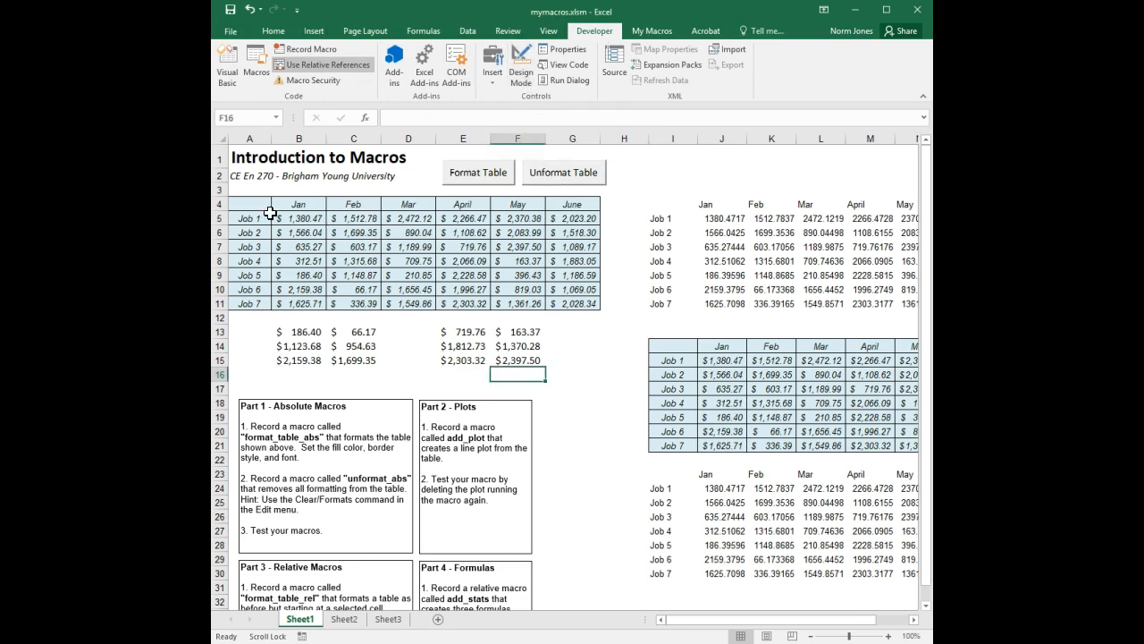
pyautogui.moveTo(264, 206); pyautogui.dragTo(554, 303)
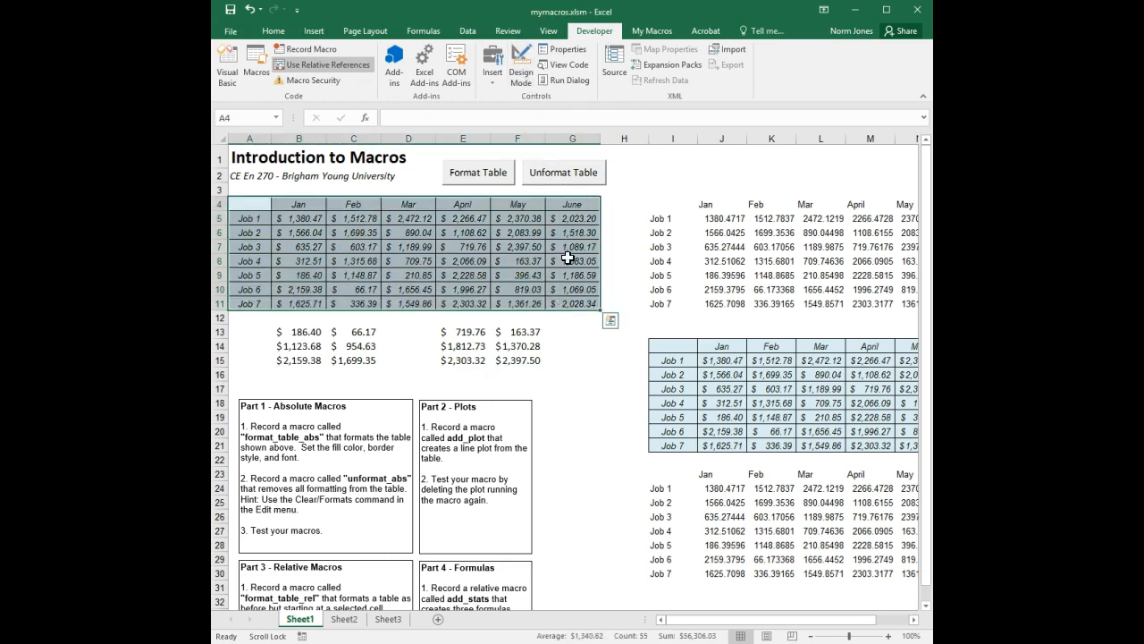
pyautogui.click(574, 182)
pyautogui.moveTo(663, 349); pyautogui.dragTo(809, 440)
pyautogui.click(428, 177)
pyautogui.moveTo(702, 623); pyautogui.dragTo(678, 625)
# - Test the Format Table button on the ranges A4:G11, I4:N11 and I14:K21
pyautogui.moveTo(254, 206); pyautogui.dragTo(581, 291)
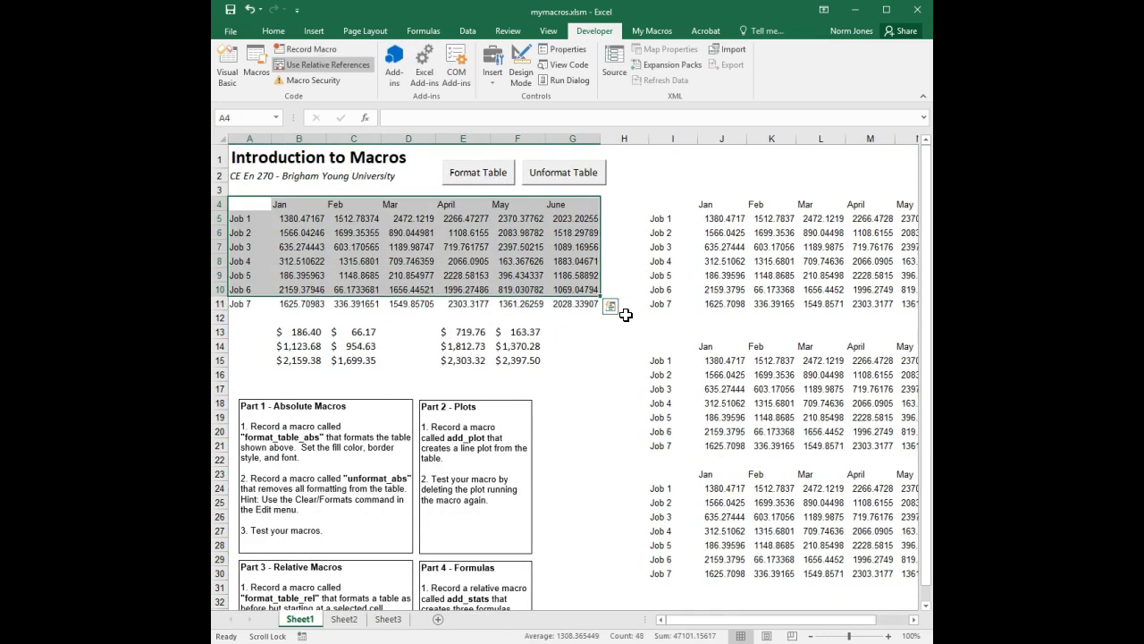
pyautogui.keyDown('shift'); pyautogui.click(577, 309); pyautogui.keyUp('shift')
pyautogui.click(473, 177)
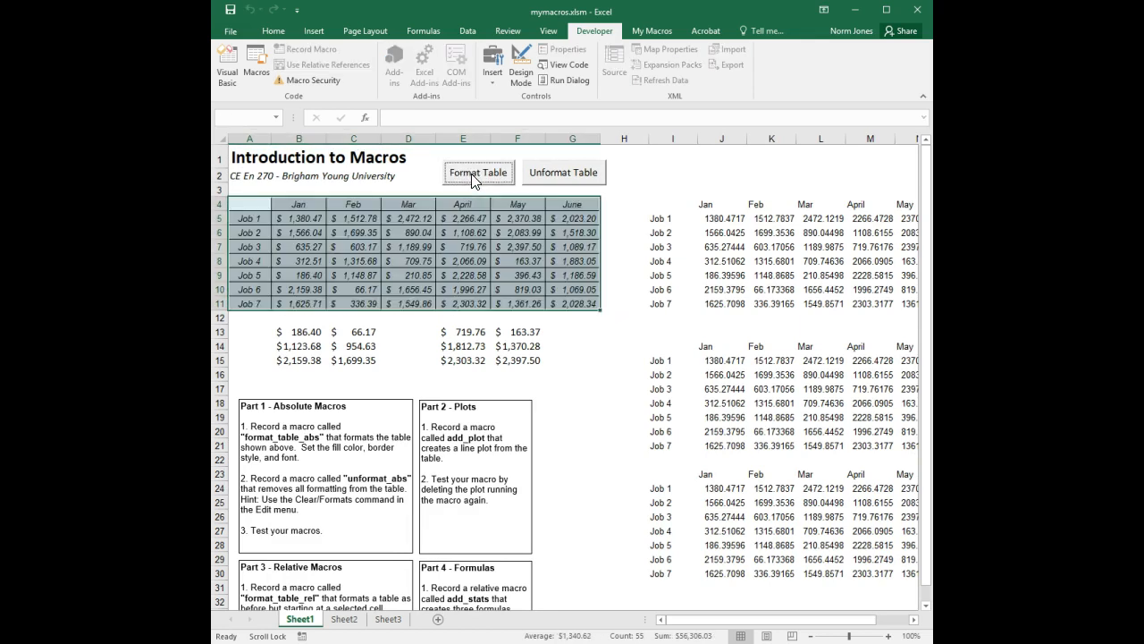
pyautogui.moveTo(677, 211); pyautogui.dragTo(906, 304)
pyautogui.click(498, 172)
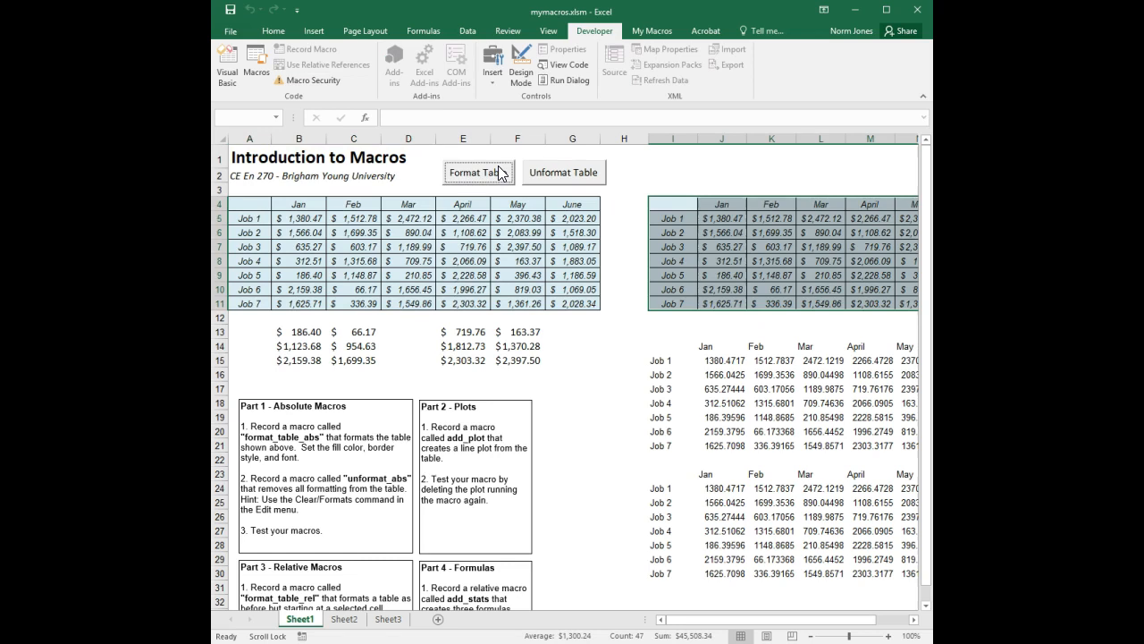
pyautogui.moveTo(680, 344); pyautogui.dragTo(783, 444)
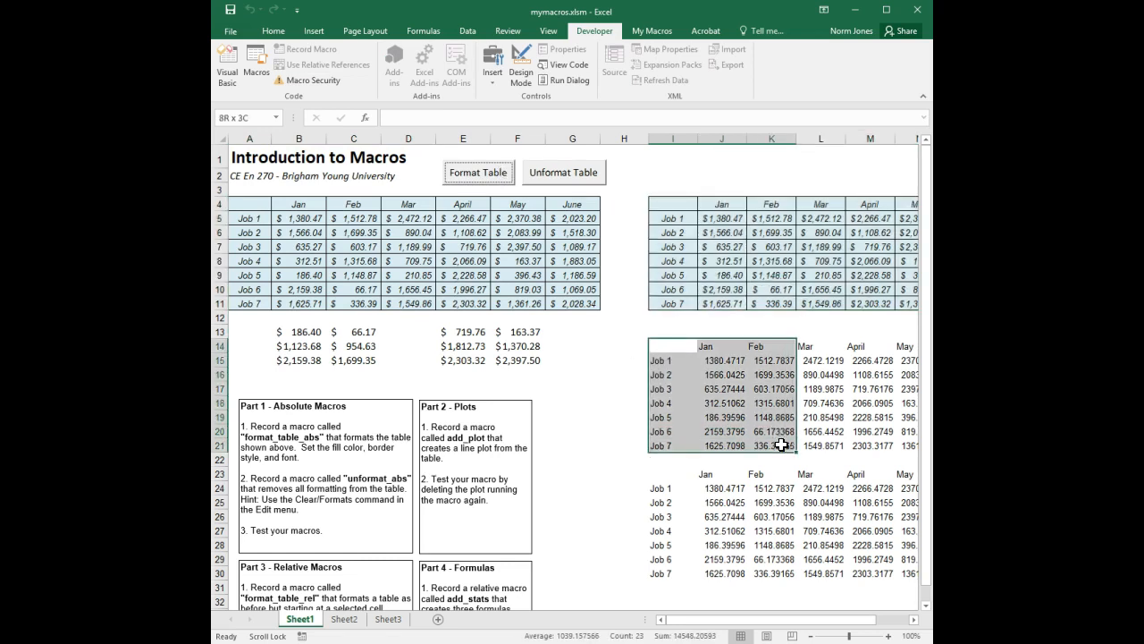
pyautogui.click(465, 180)
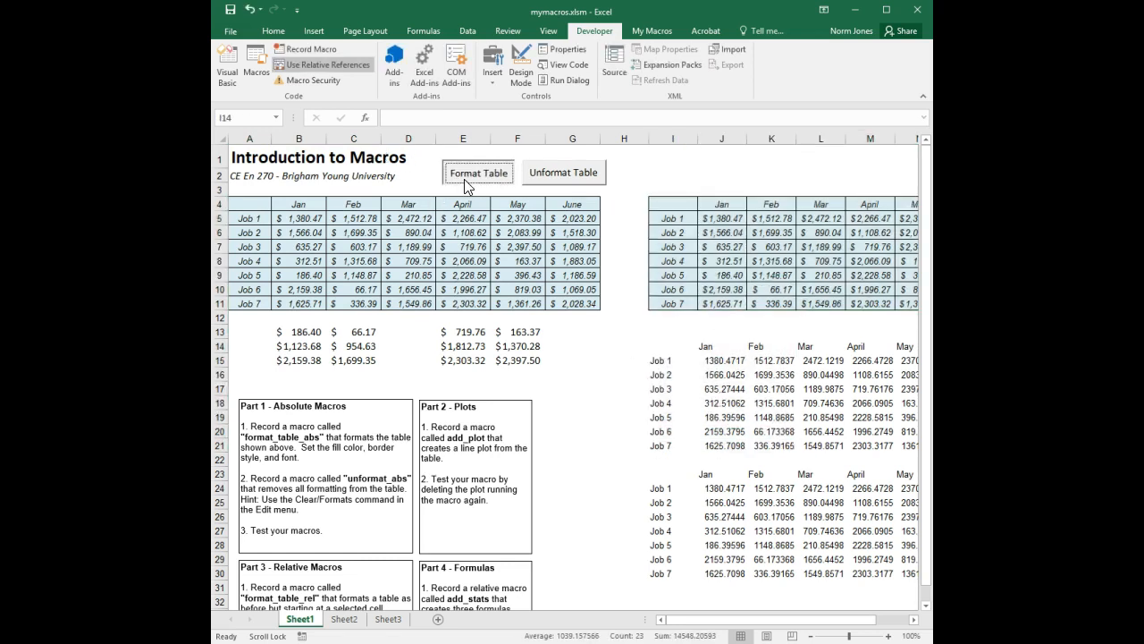
pyautogui.click(582, 372)
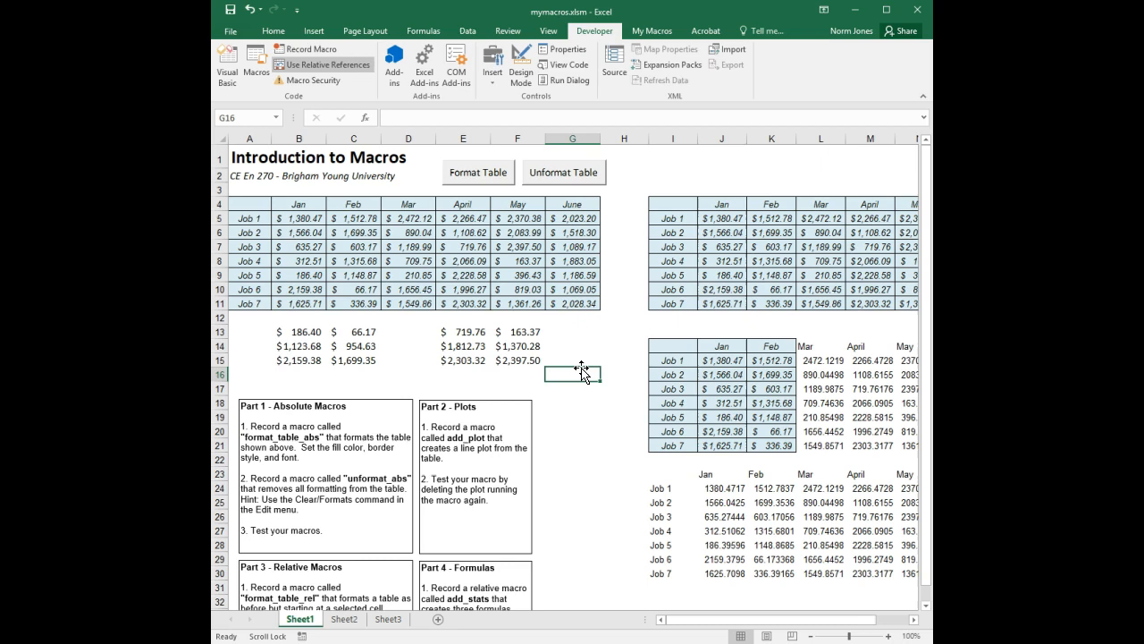
# - Review the list of available macros and the custom My Macros commands
pyautogui.click(256, 65)
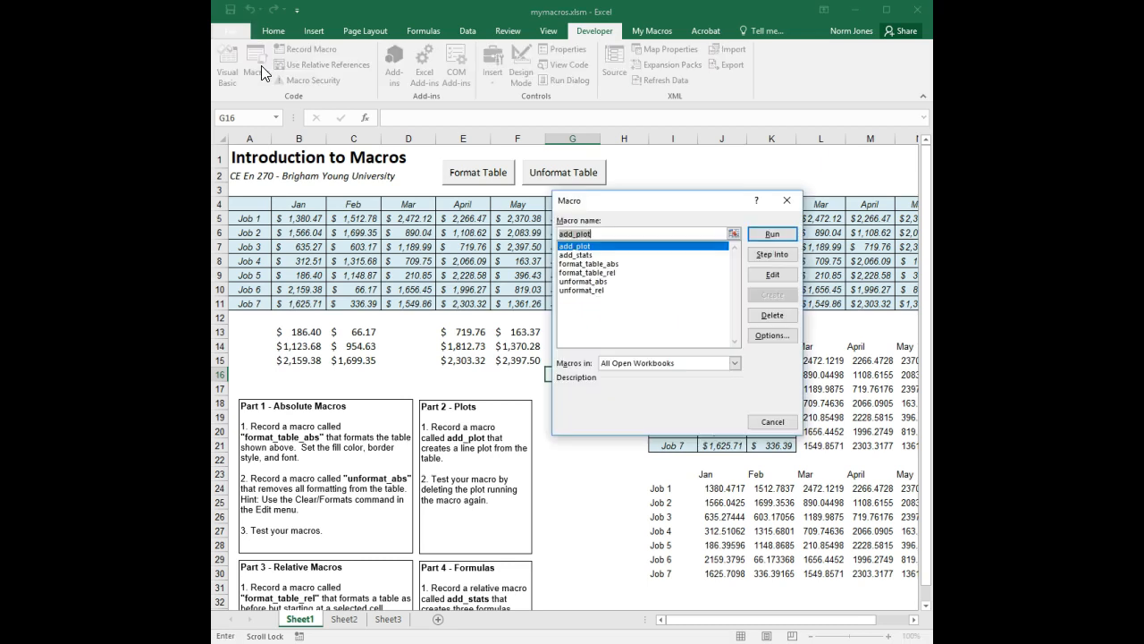
pyautogui.click(774, 427)
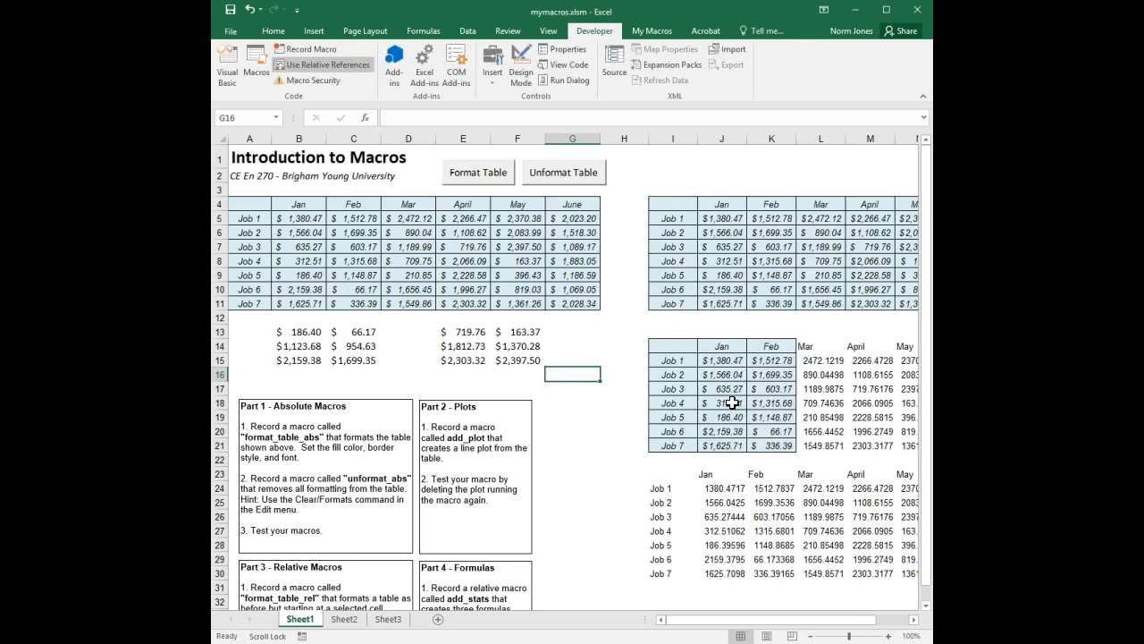
pyautogui.click(656, 31)
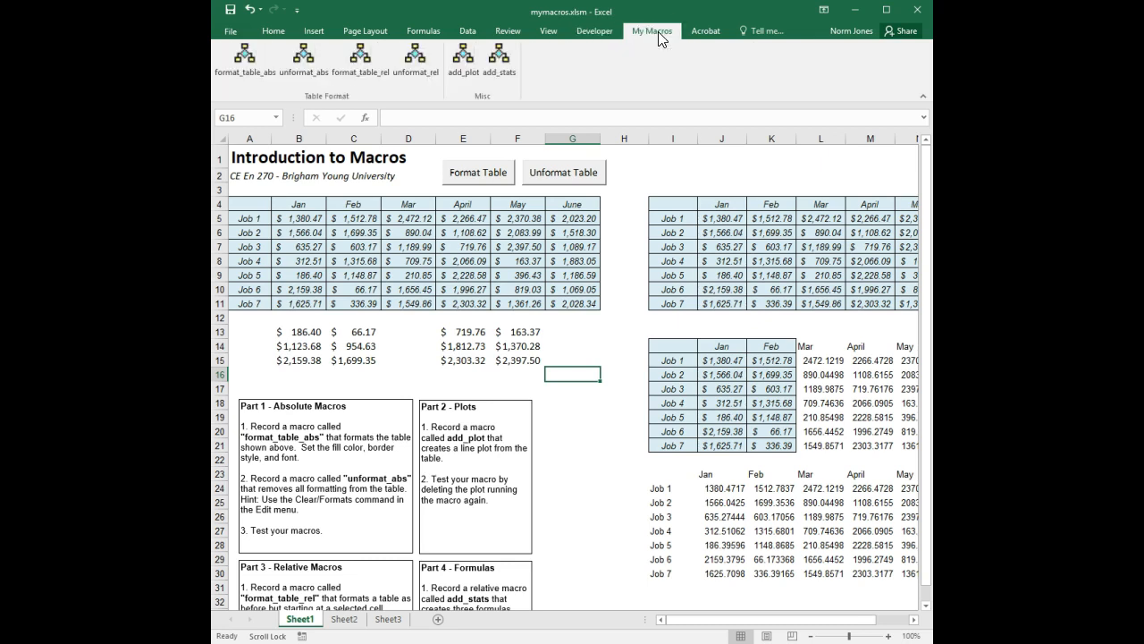